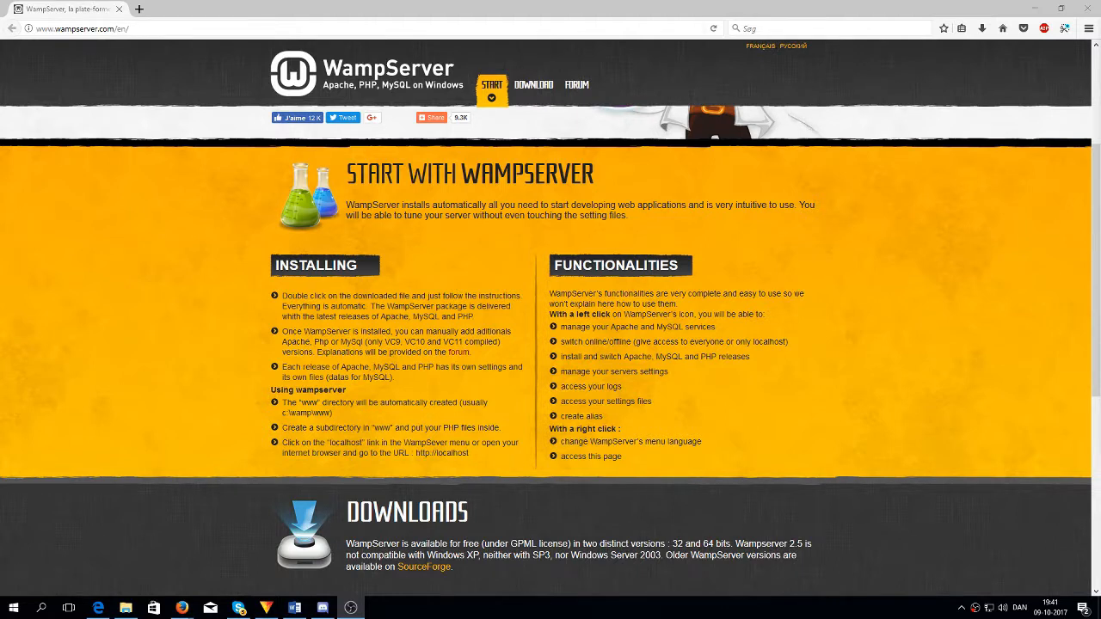
- Download the 64-bit WampServer installer, wampserver3.1.0_x64.exe, through the direct SourceForge download and save the file
left_click(533, 84)
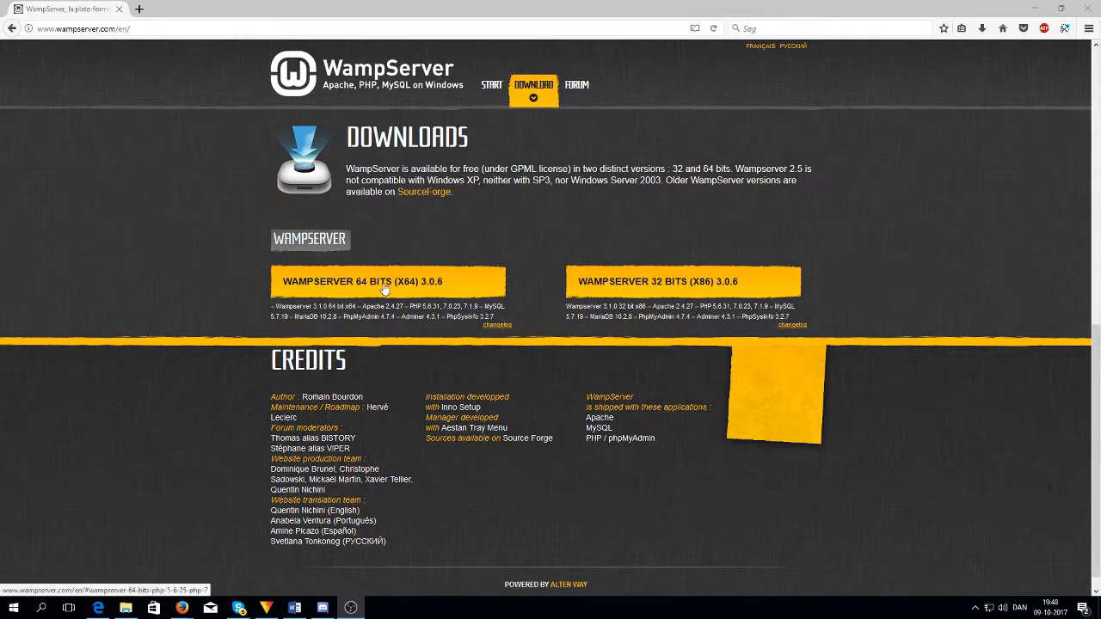
left_click(384, 290)
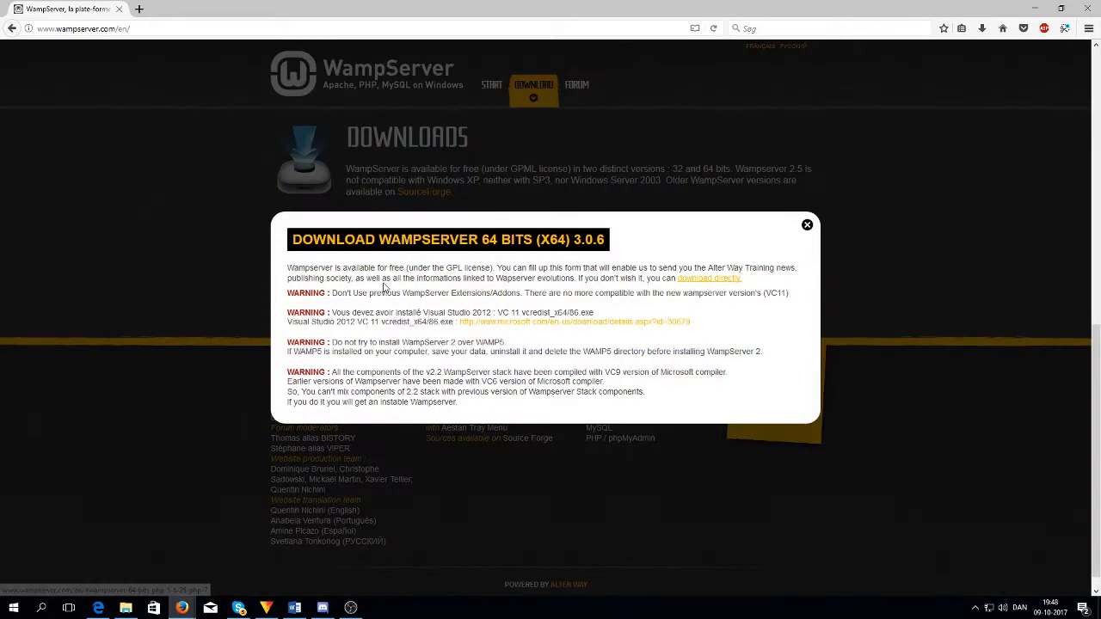
left_click(705, 280)
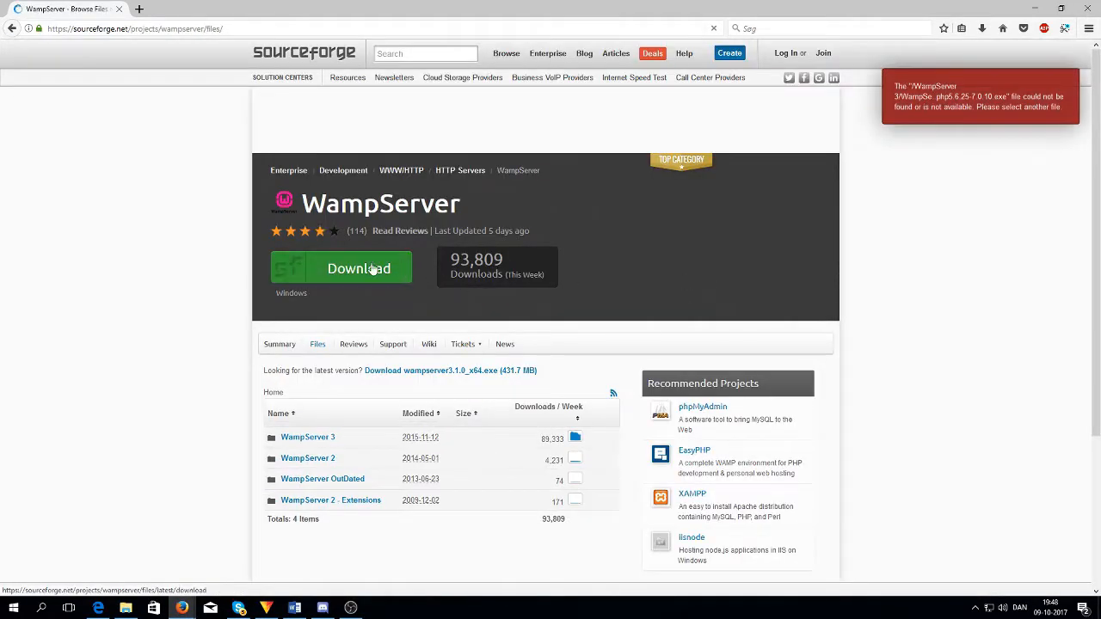
left_click(371, 270)
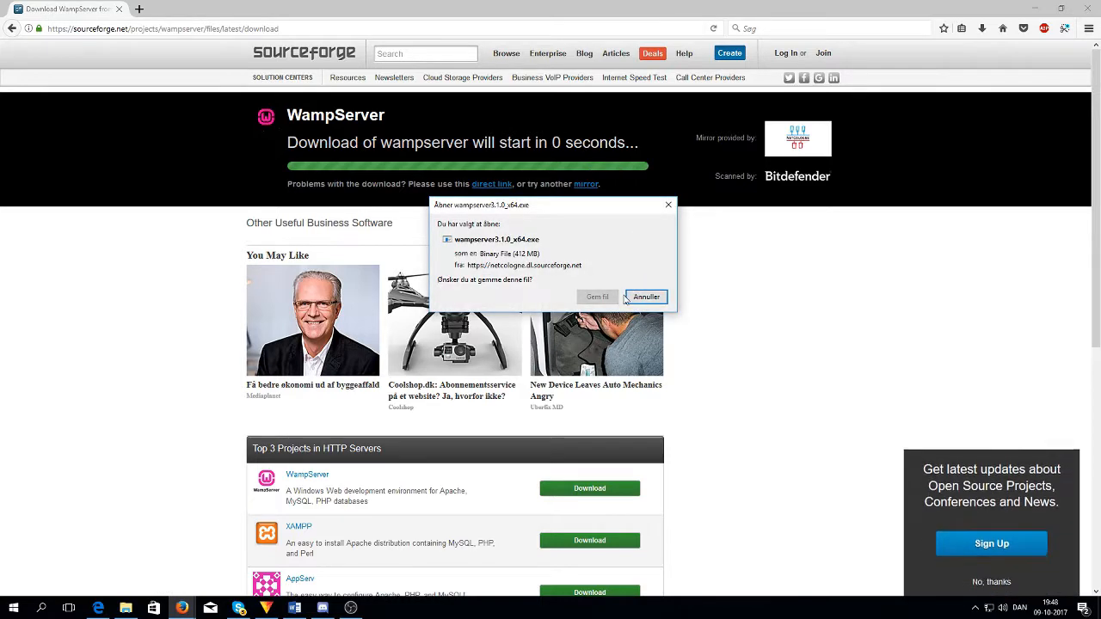
left_click(596, 297)
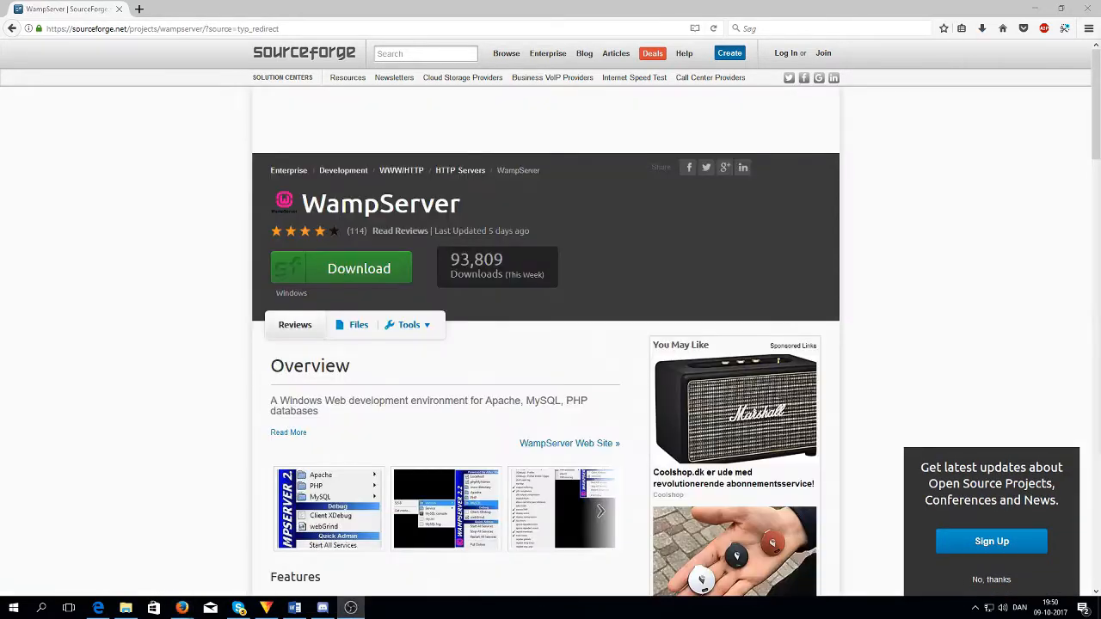
- Run the downloaded wampserver3.1.0_x64(2).exe installer and proceed with its setup
left_click(981, 29)
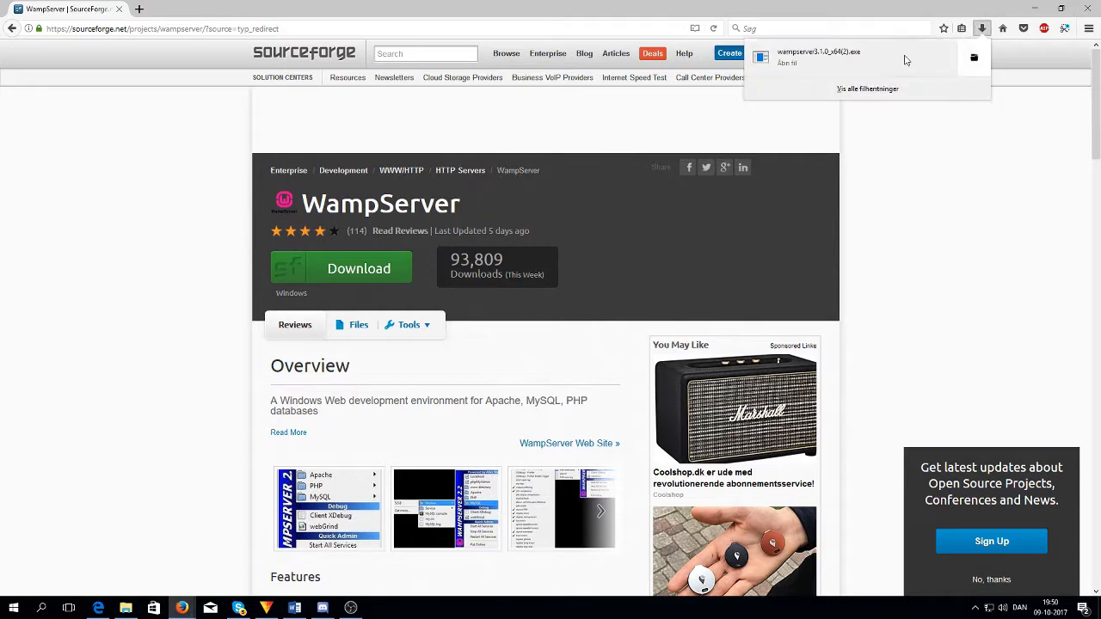
left_click(890, 58)
left_click(590, 315)
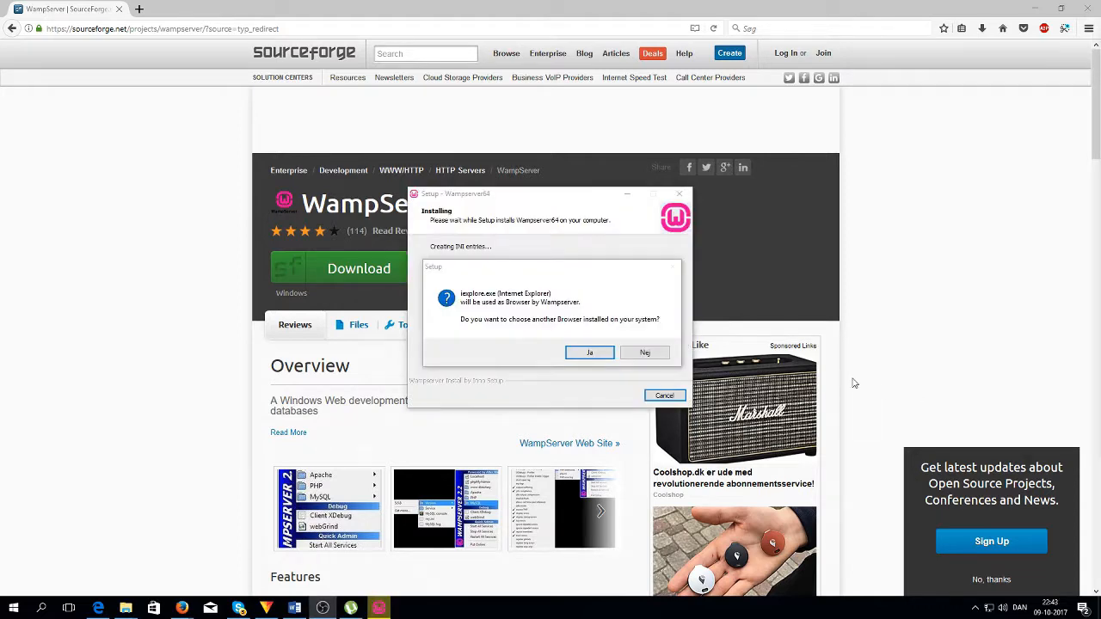
- Choose Firefox from the Mozilla Firefox program folder as WampServer's browser and keep Notepad as its text editor
left_click(591, 354)
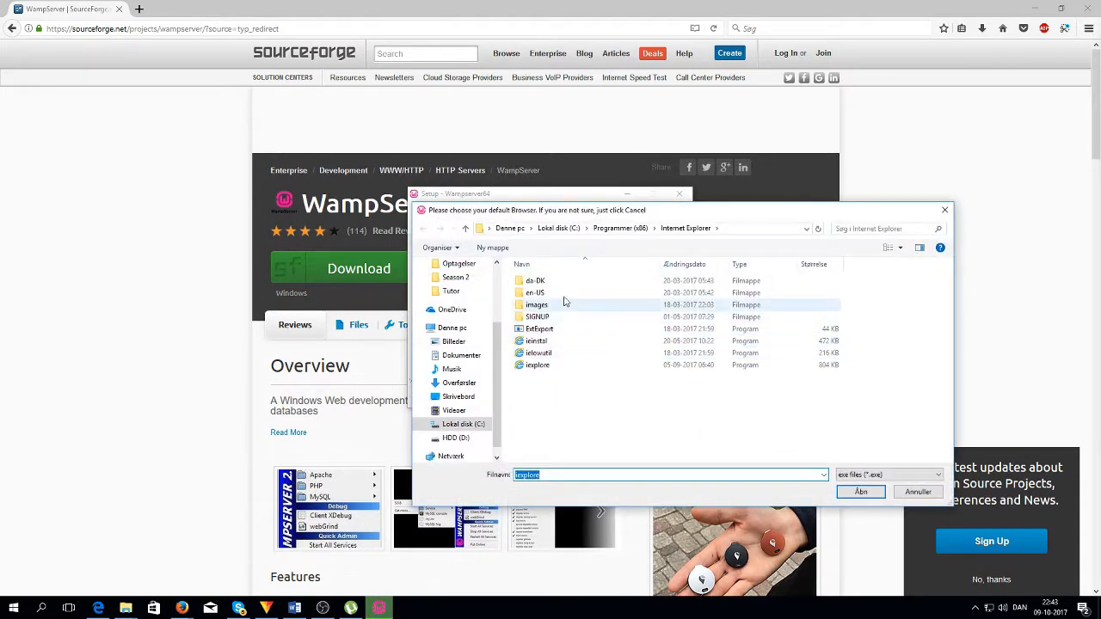
left_click(634, 229)
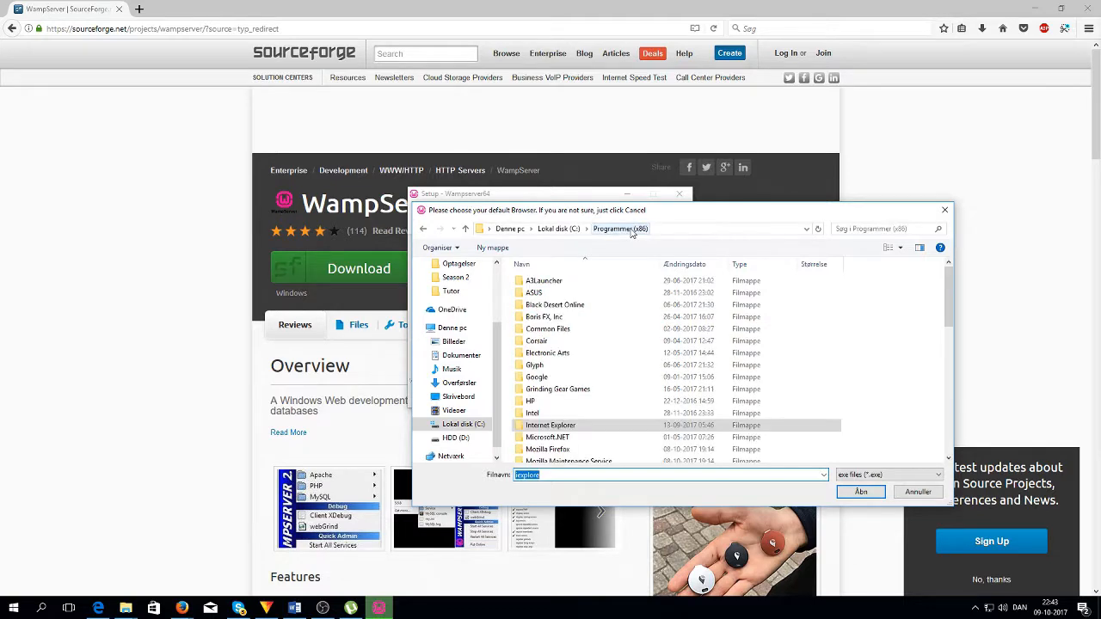
scroll(572, 378, "down", 1)
left_click(571, 421)
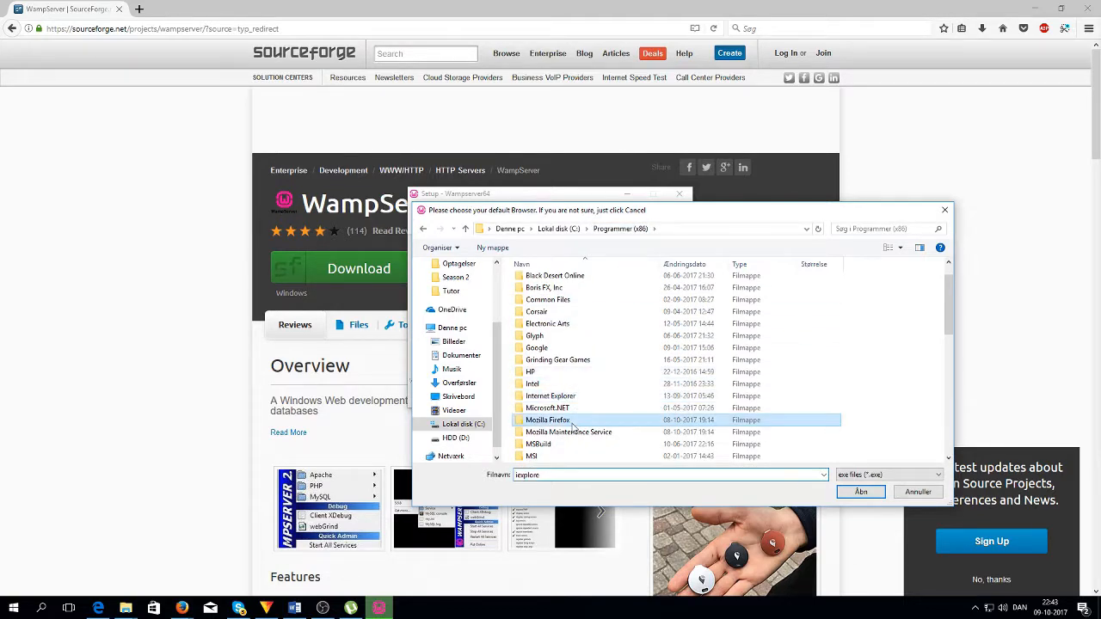
double_click(572, 422)
double_click(585, 368)
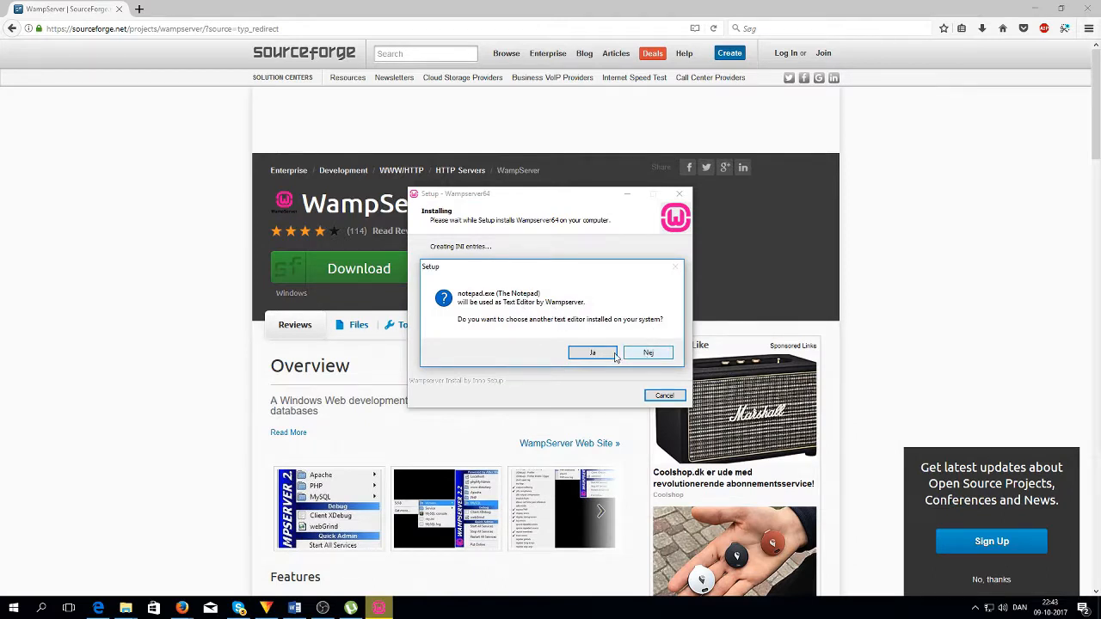
left_click(649, 353)
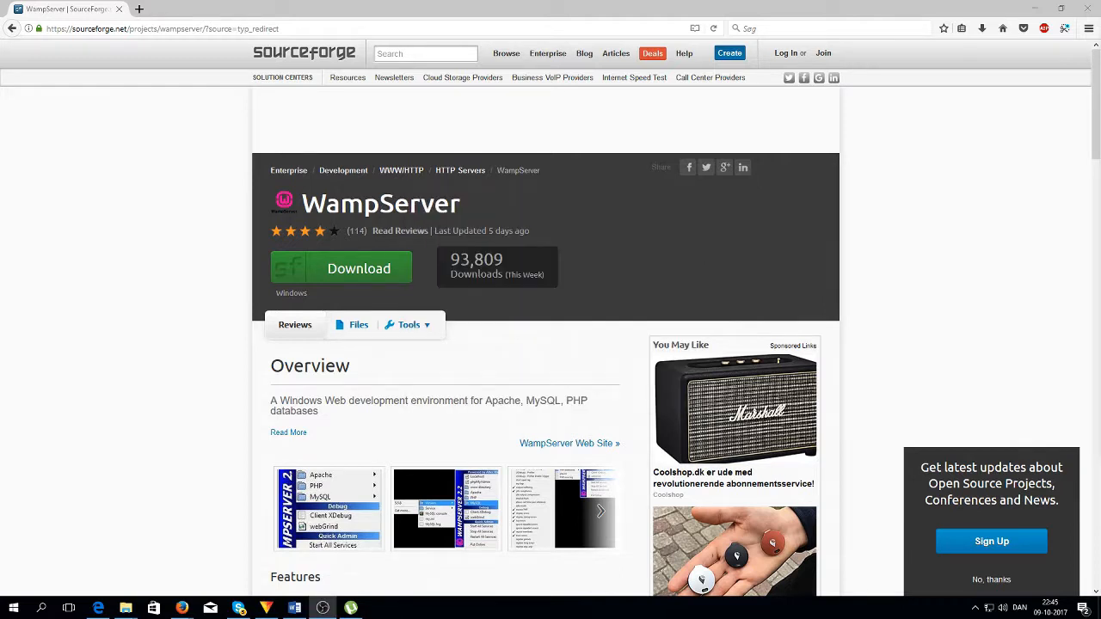
- Search Windows for "wamp", start WampServer and open its phpMyAdmin page
left_click(41, 609)
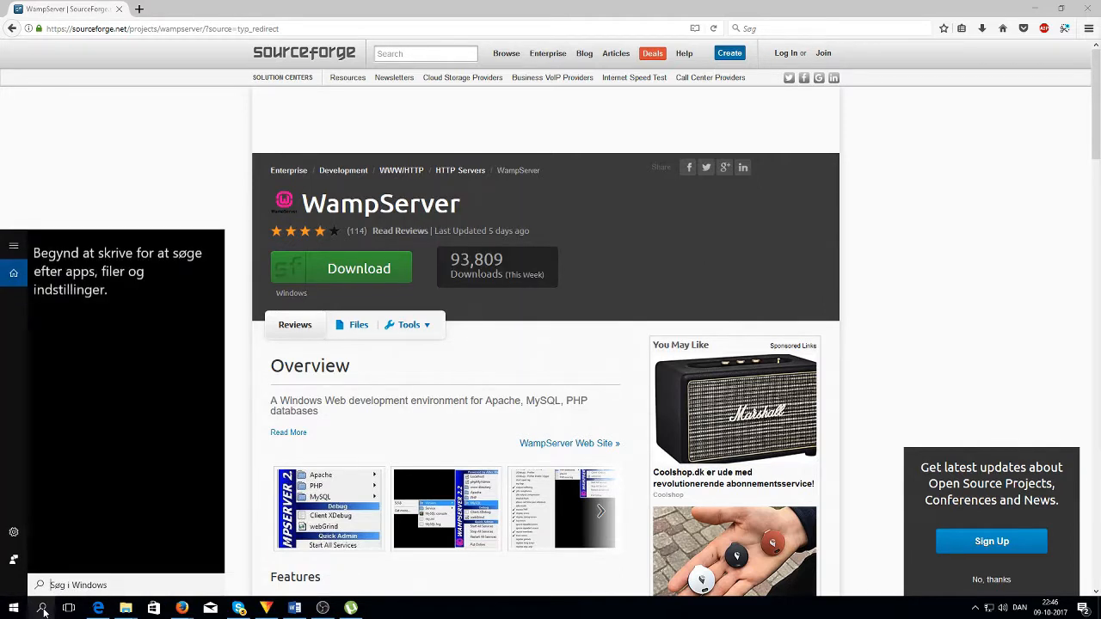
type("wamp")
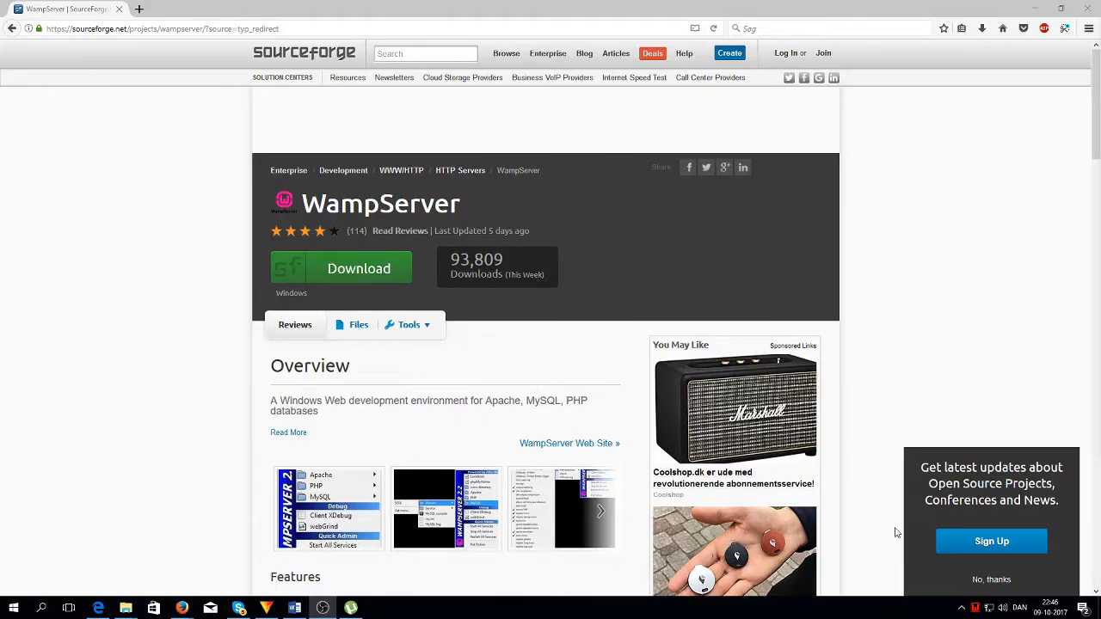
left_click(979, 611)
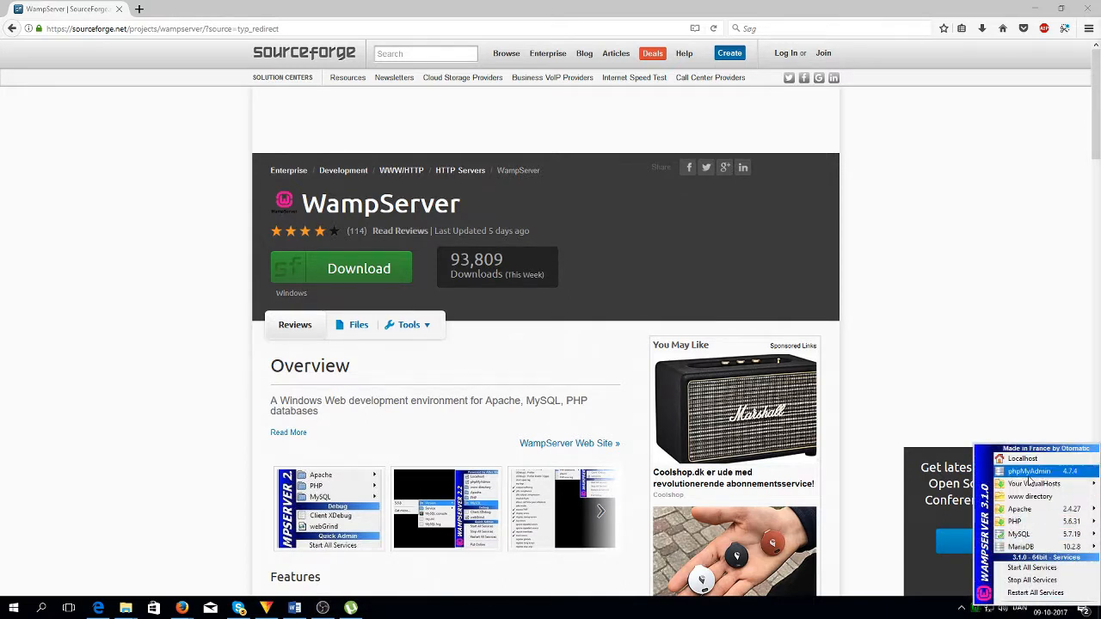
left_click(1029, 475)
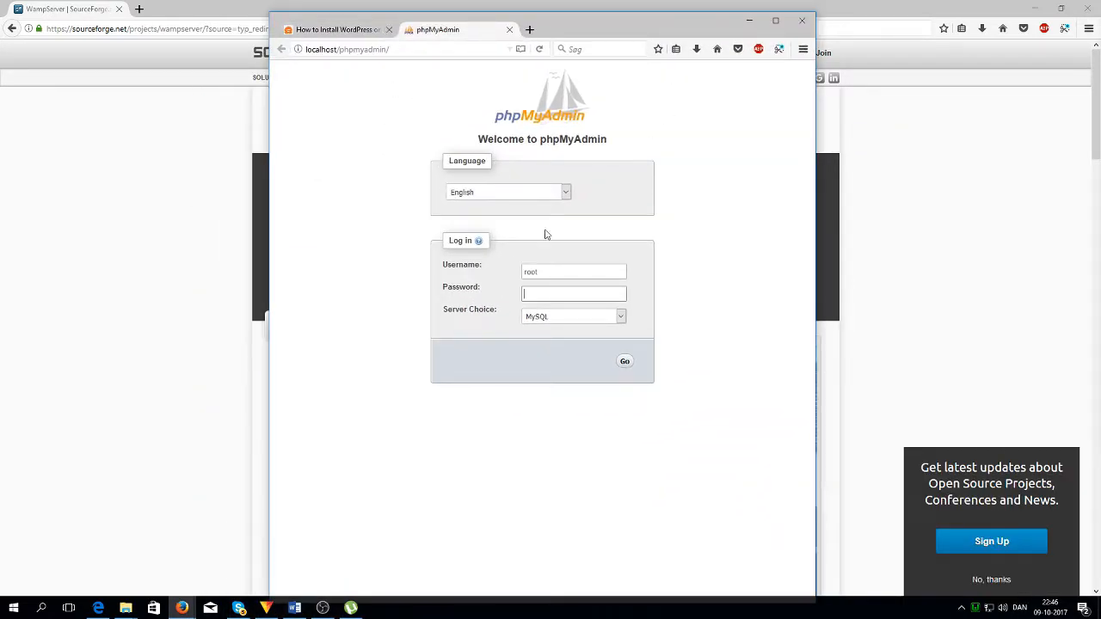
- Bring up phpMyAdmin from WampServer again and log in to the MySQL server as root with the password left blank
left_click(550, 290)
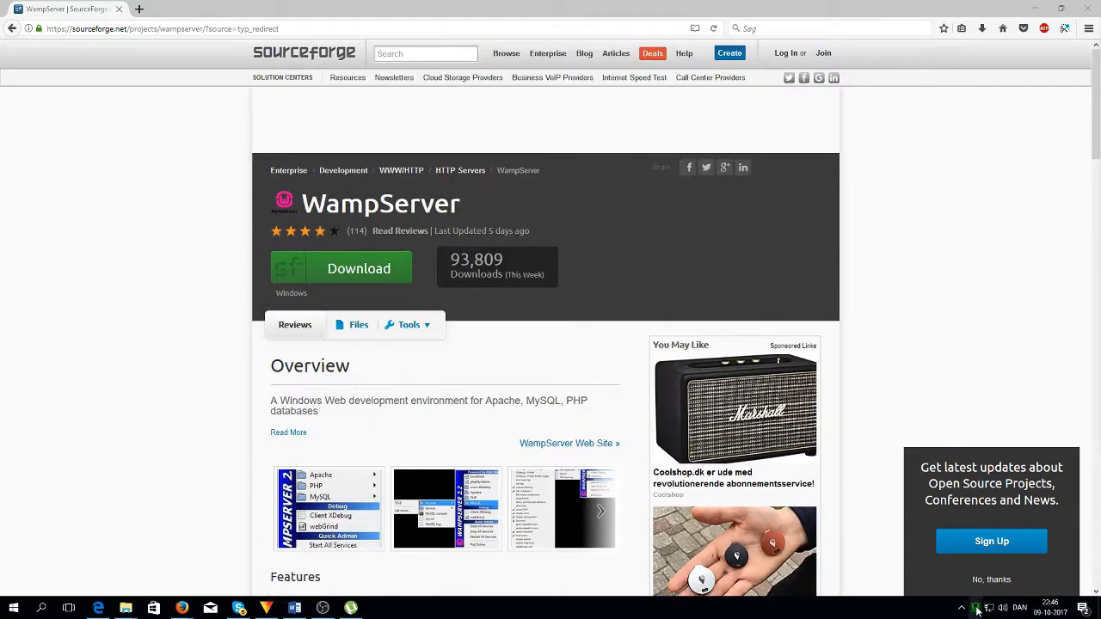
left_click(975, 608)
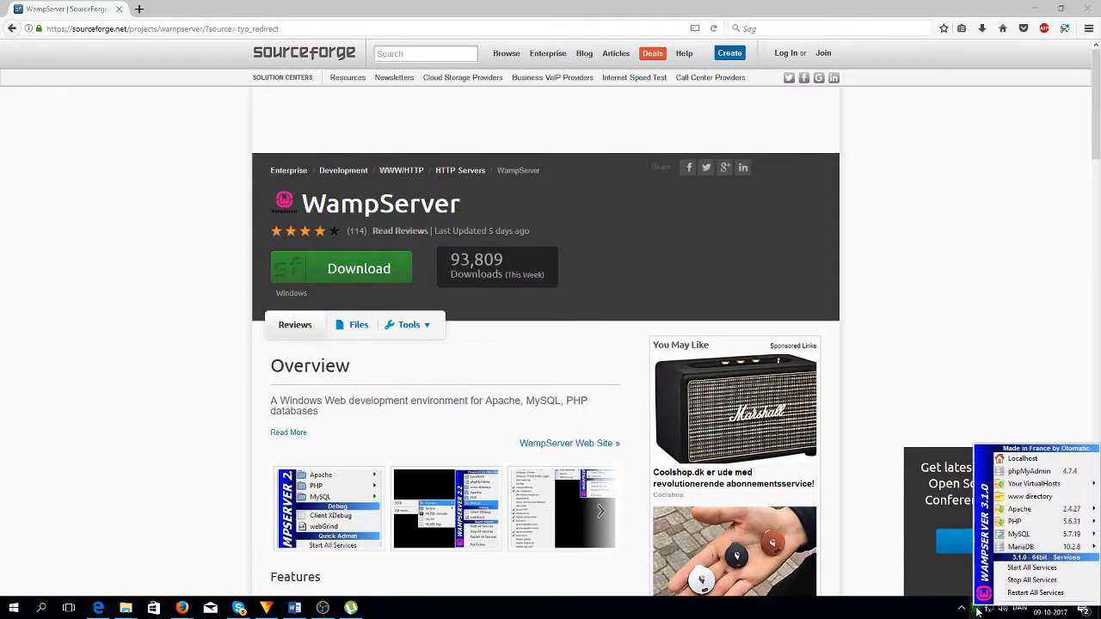
left_click(1028, 473)
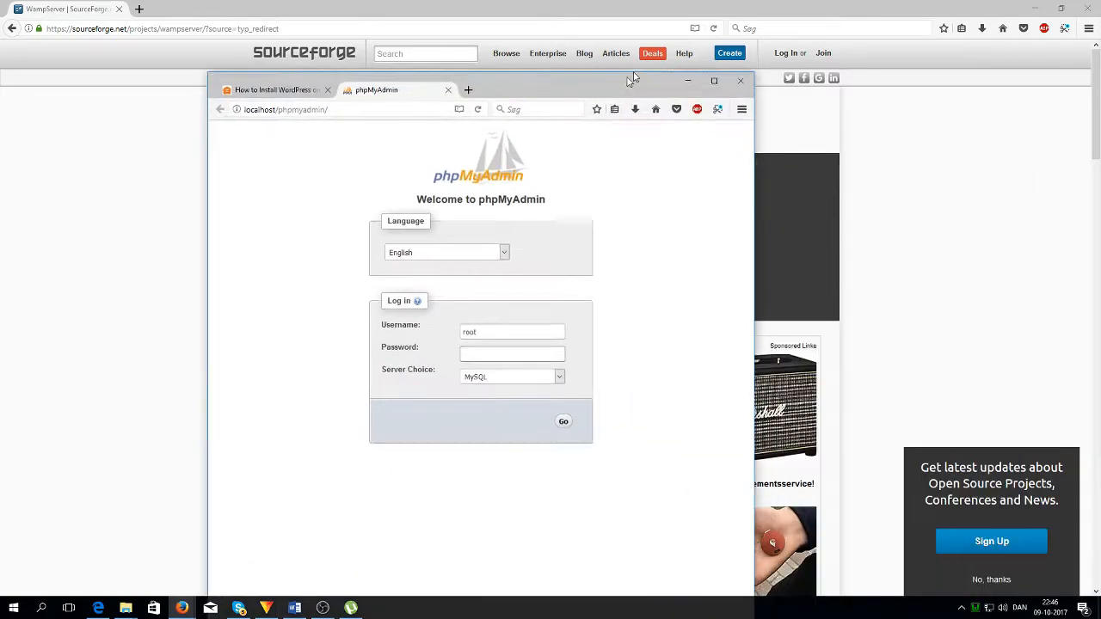
left_click_drag(631, 79, 688, 20)
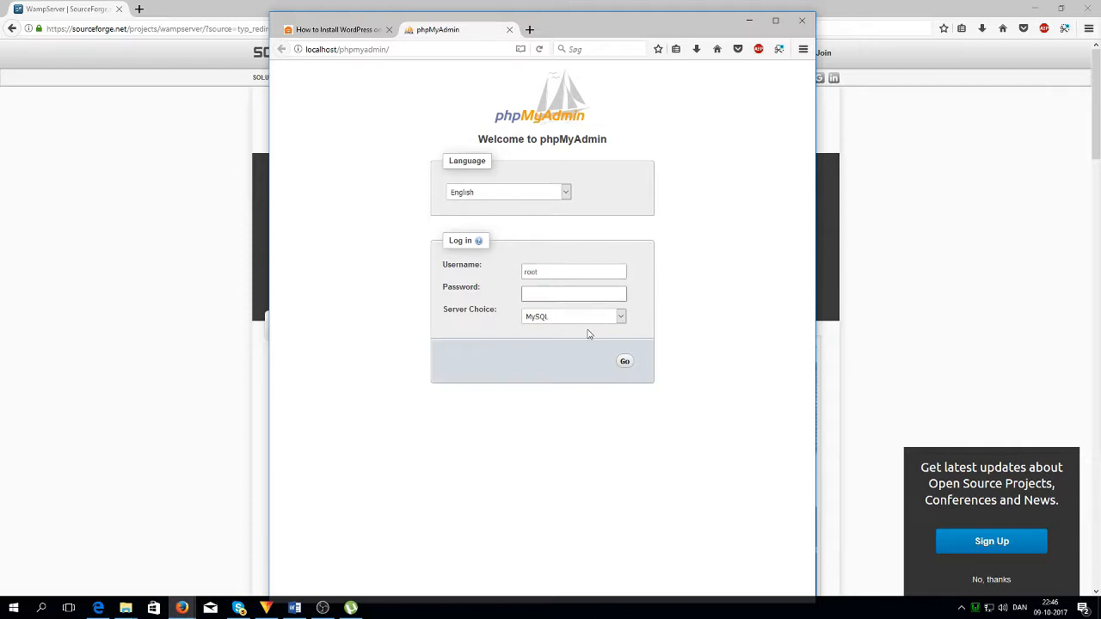
left_click(628, 357)
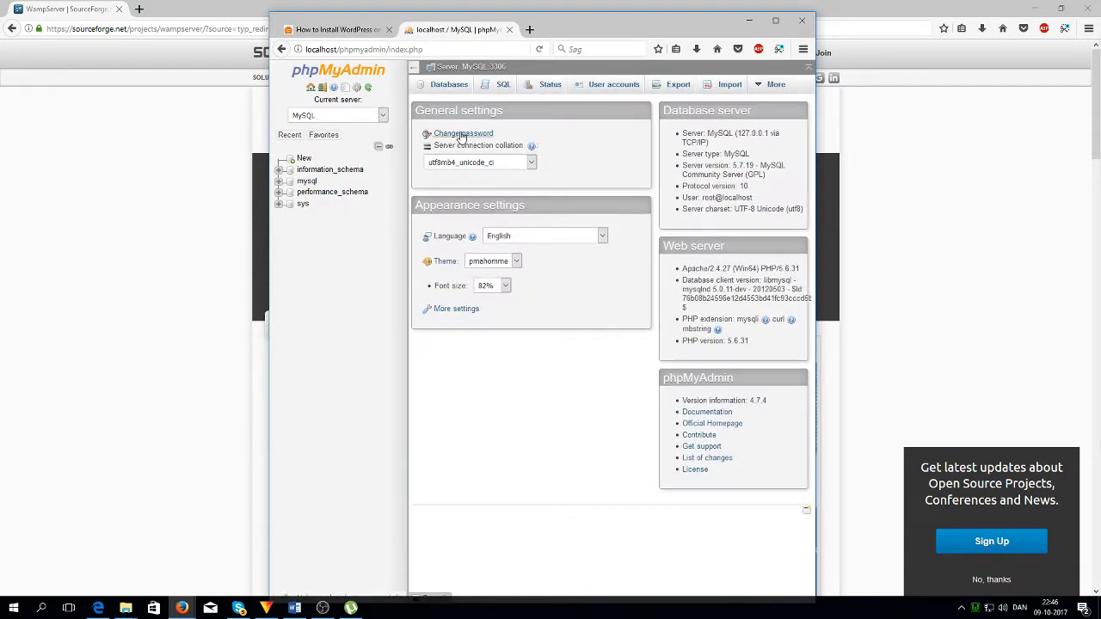
- Create a new MySQL database named db_test with the default collation
left_click(449, 86)
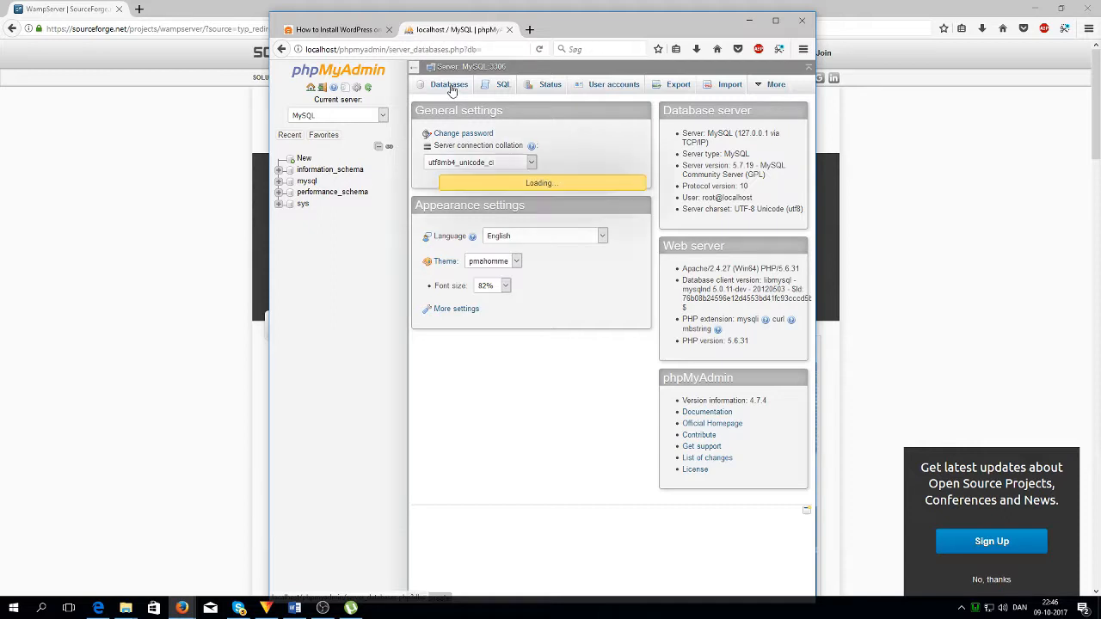
left_click(473, 169)
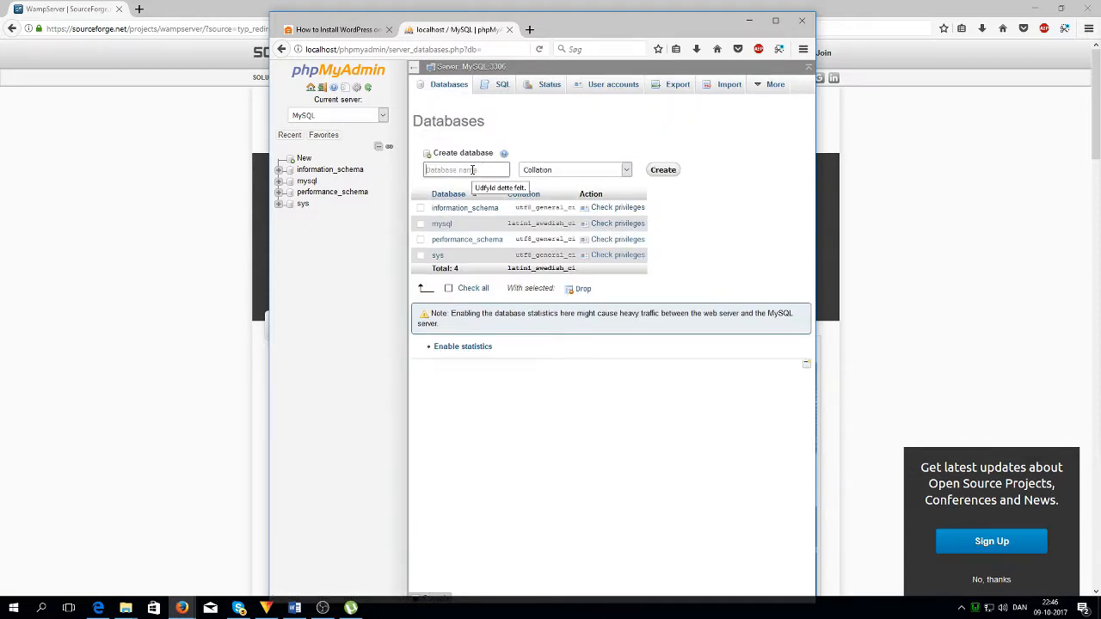
type("db_teest")
left_click(661, 169)
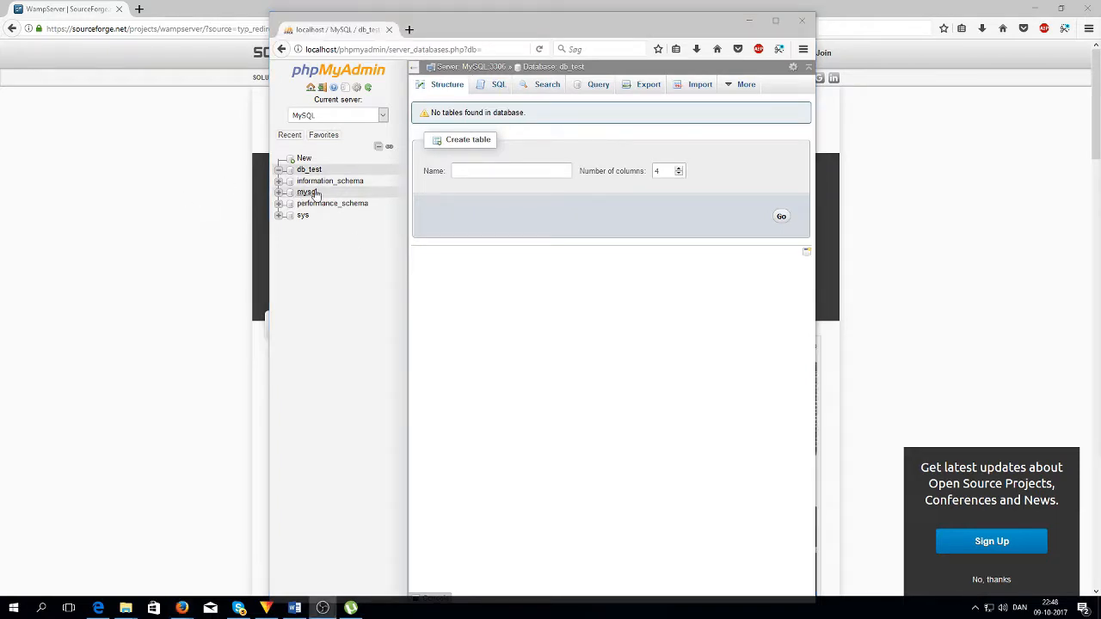
left_click(389, 50)
type("http://wordpress.org/download/")
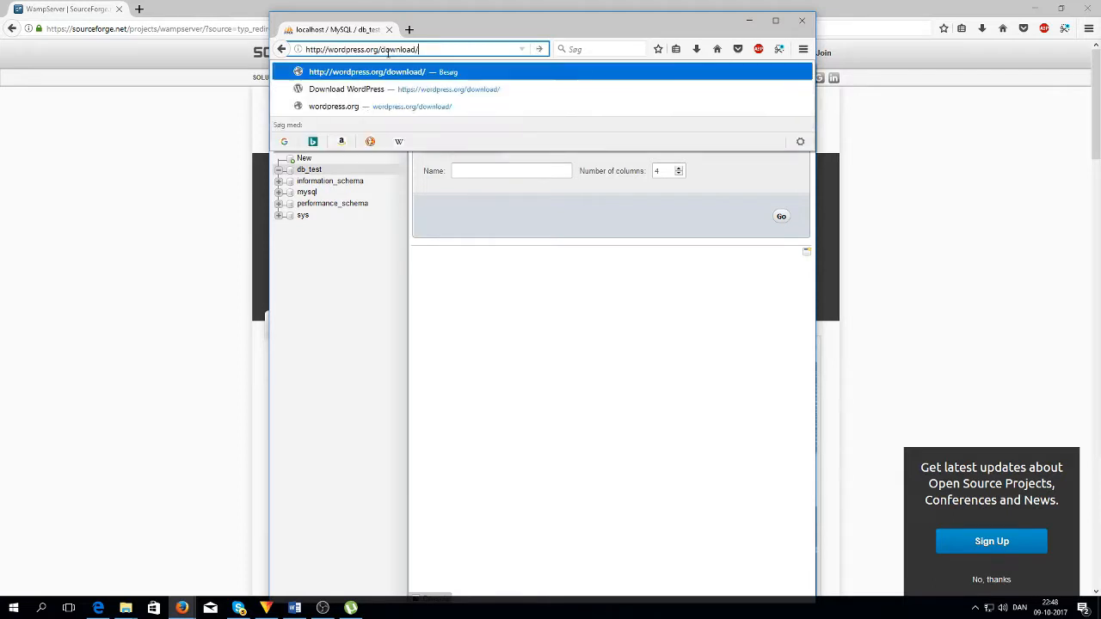
key("Return")
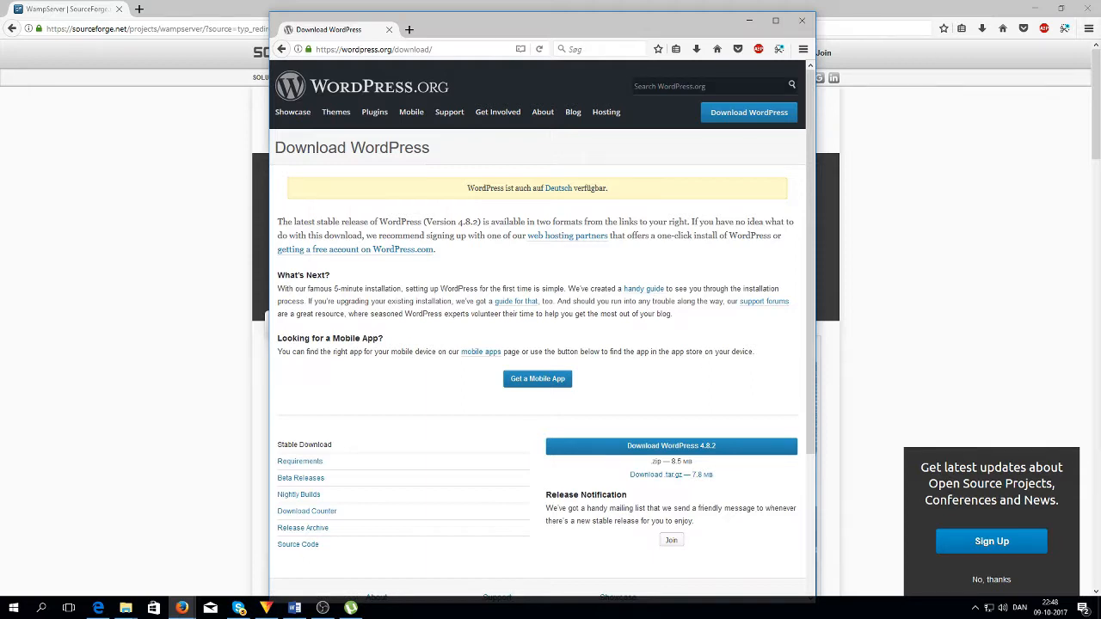
left_click(687, 451)
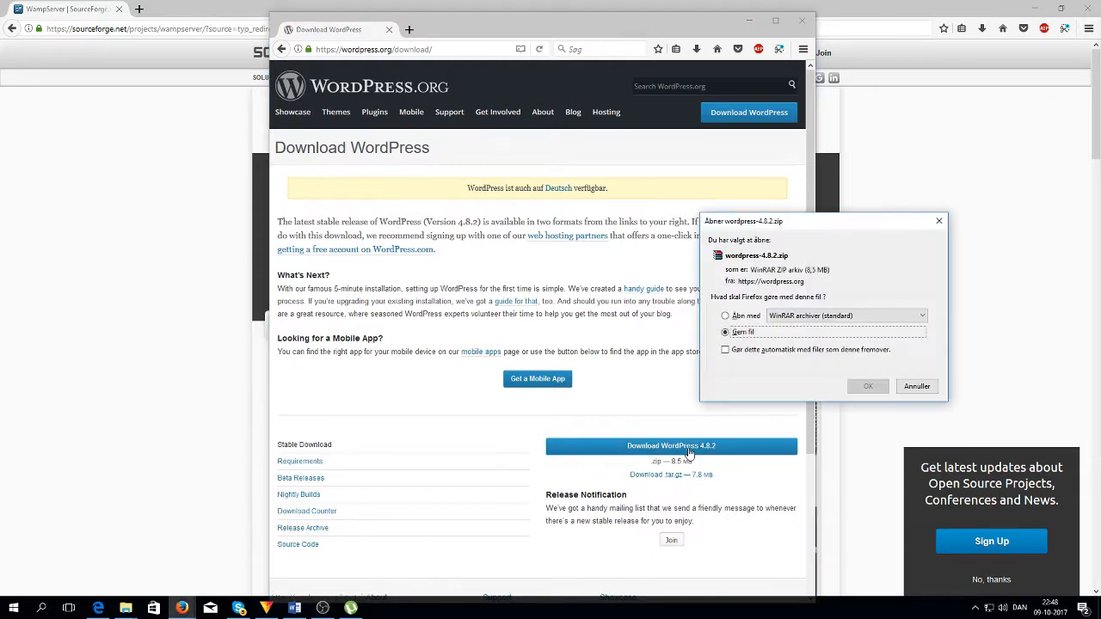
left_click(870, 386)
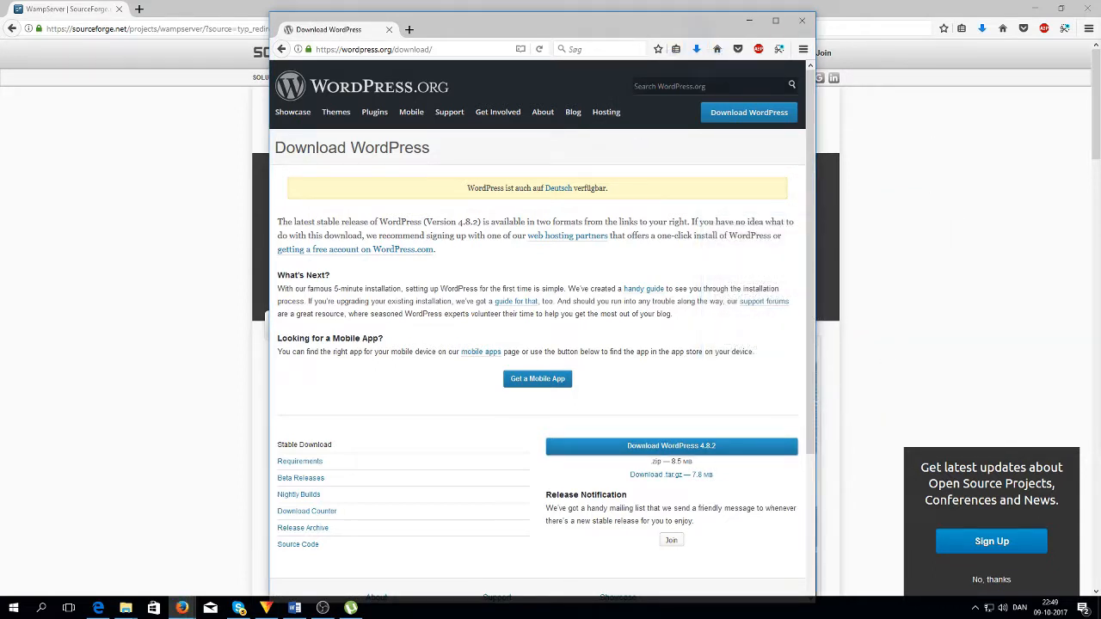
- Open wordpress-4.8.2.zip from its download folder in WinRAR and extract its contents to the desktop (Skrivebord)
right_click(608, 72)
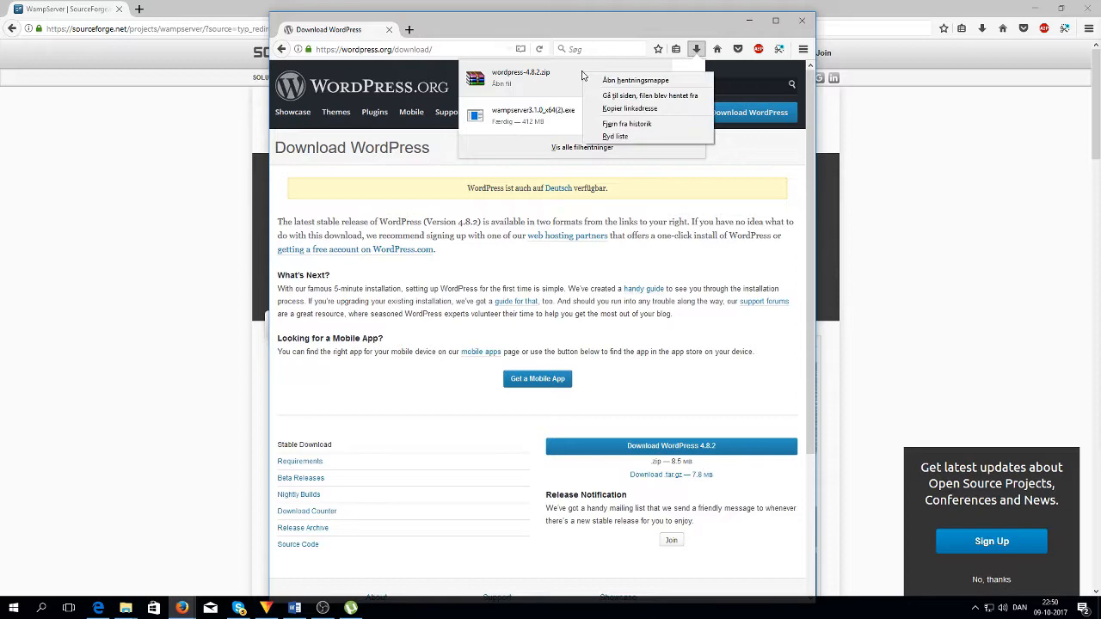
left_click(625, 81)
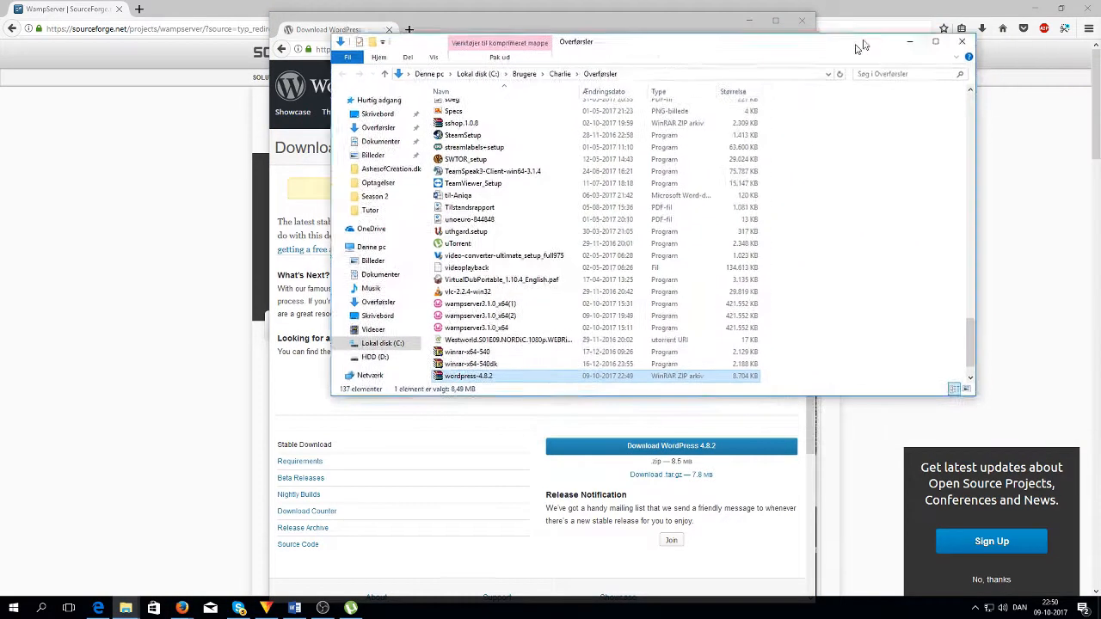
double_click(384, 426)
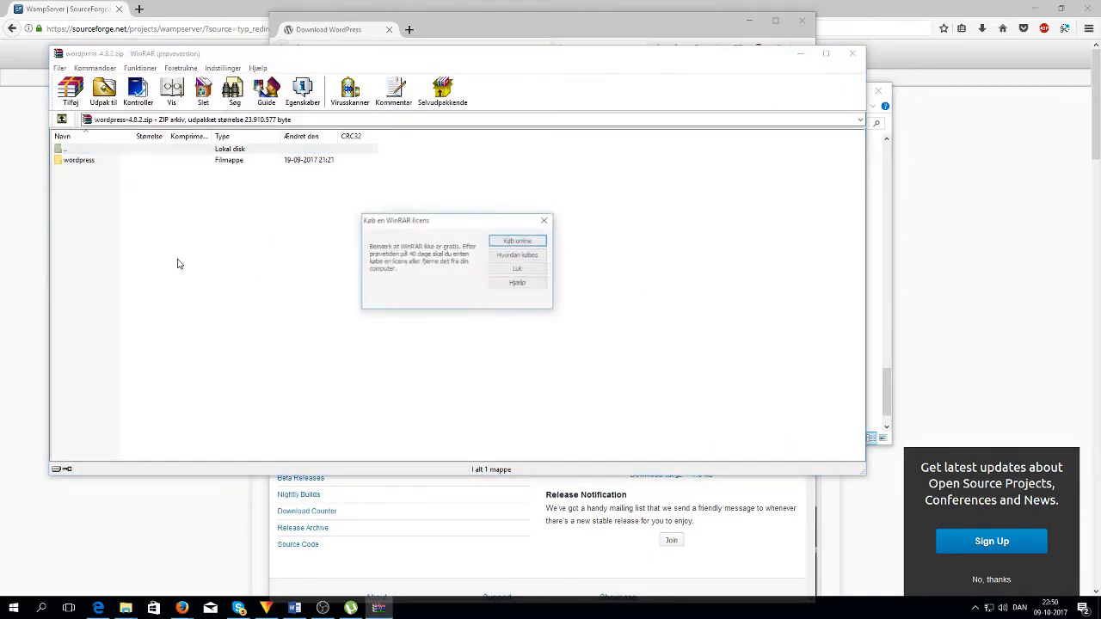
left_click(551, 226)
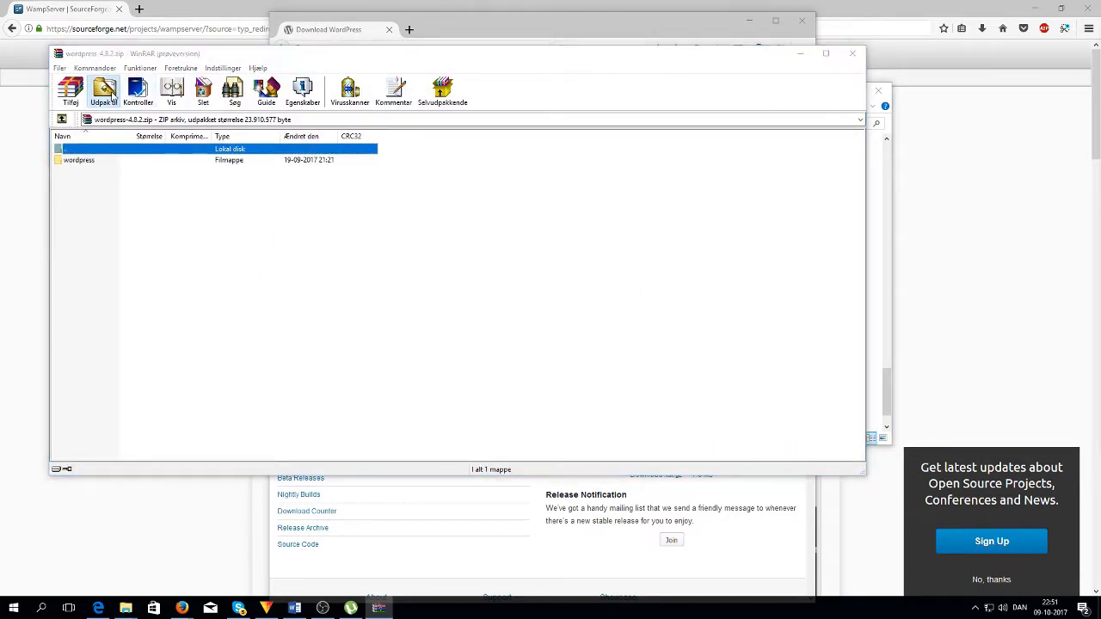
left_click(104, 90)
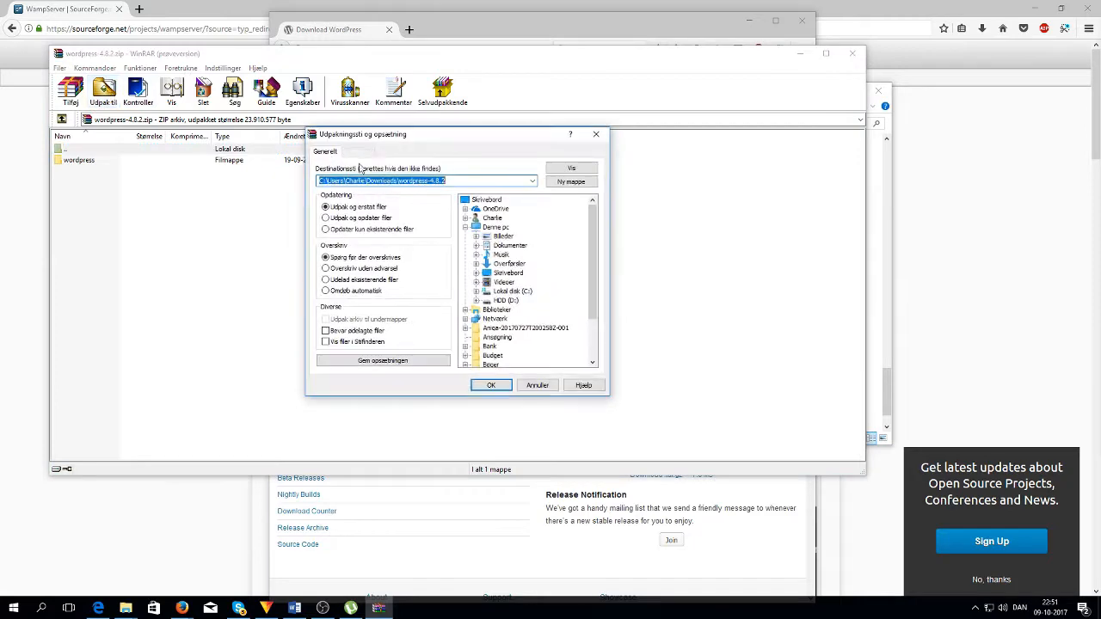
left_click(485, 200)
left_click(490, 384)
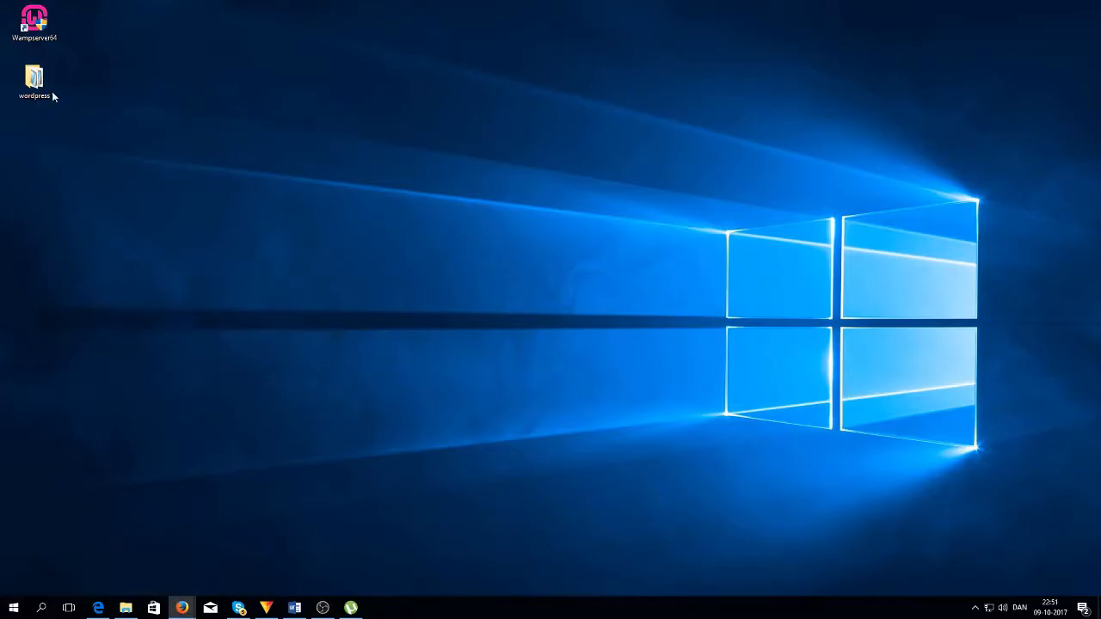
right_click(39, 80)
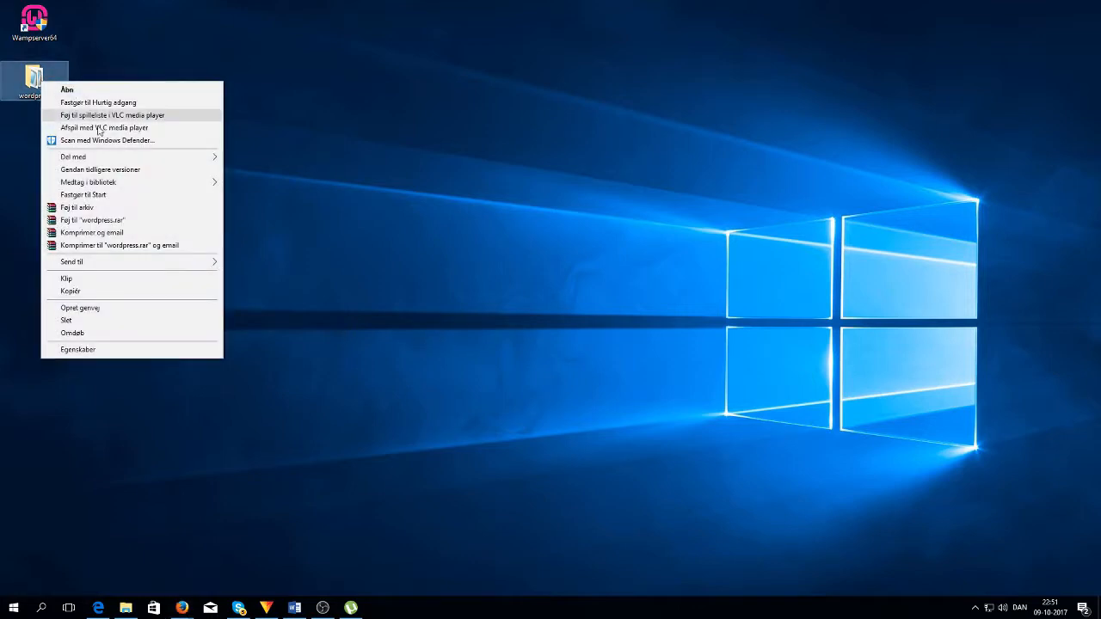
left_click(91, 291)
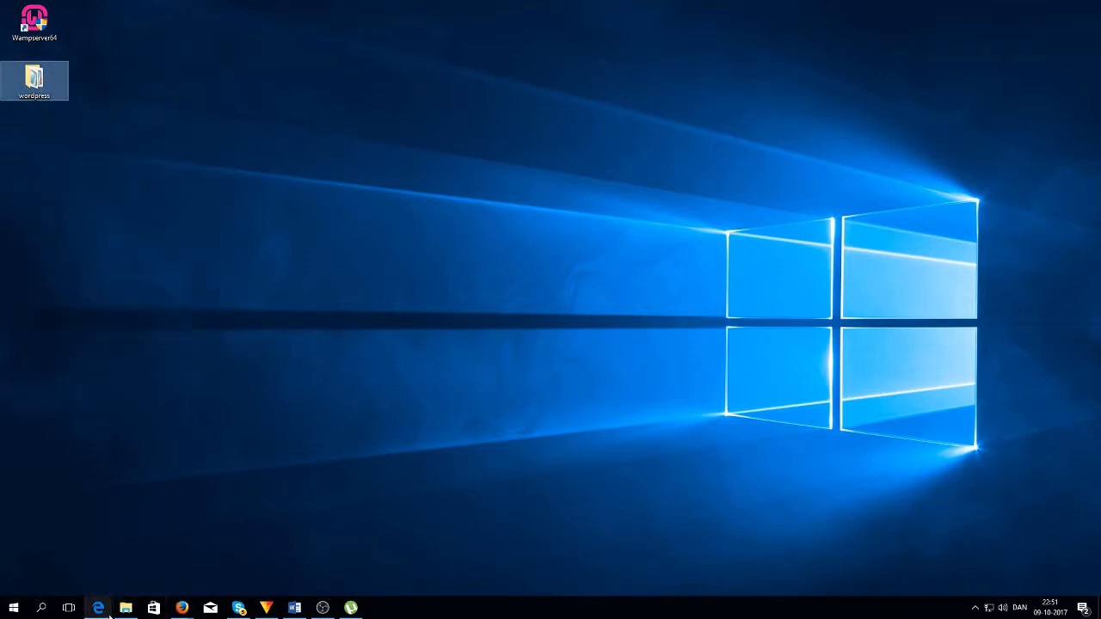
left_click(121, 609)
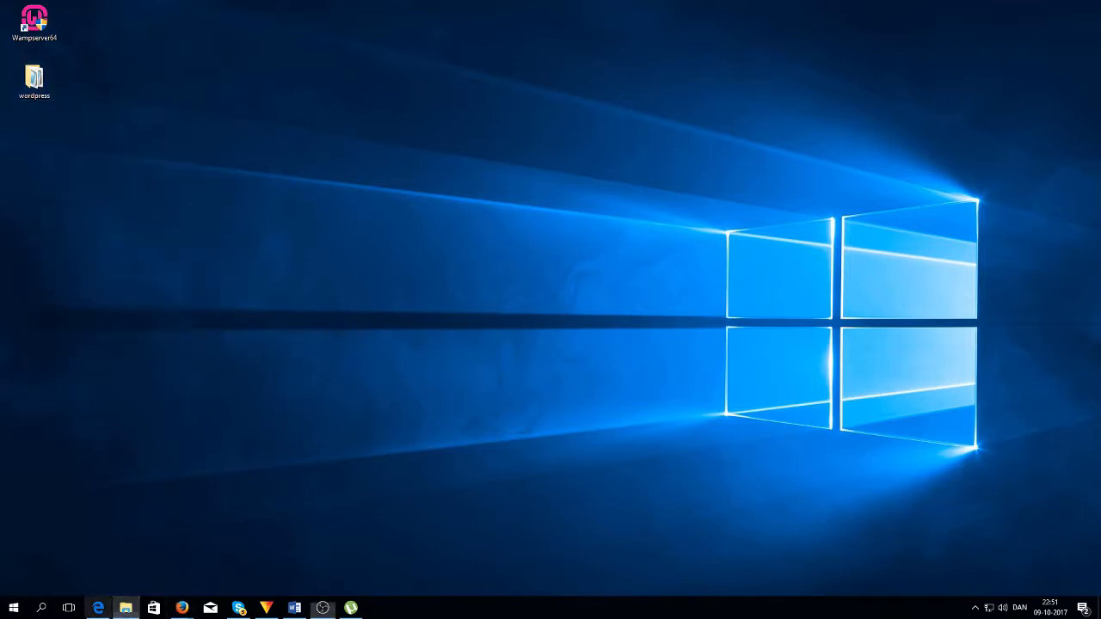
left_click(19, 607)
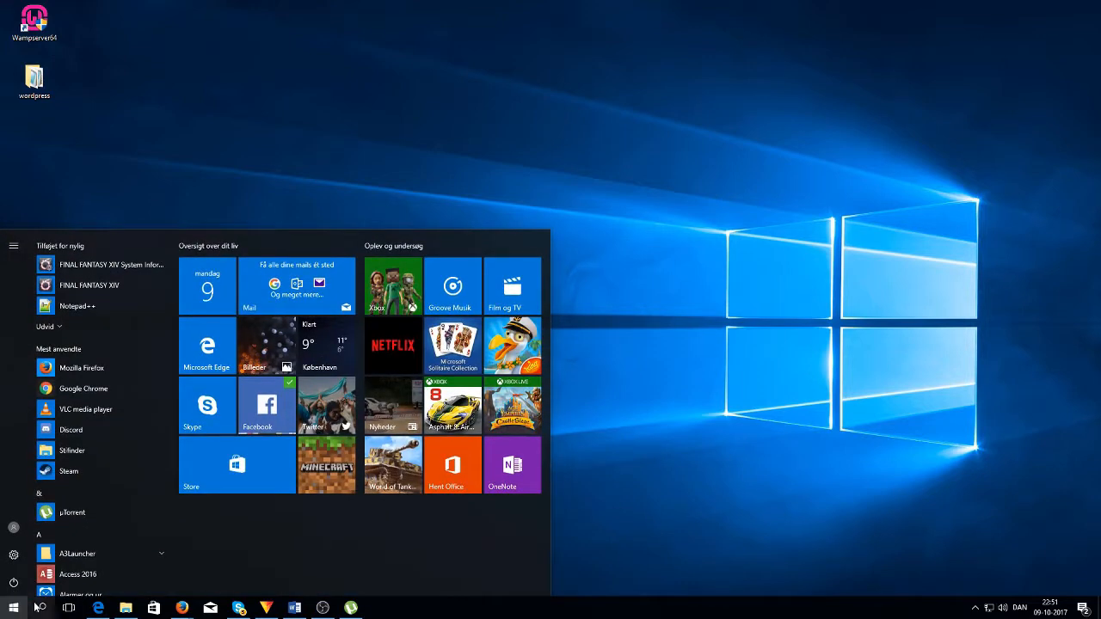
left_click(41, 608)
type("de")
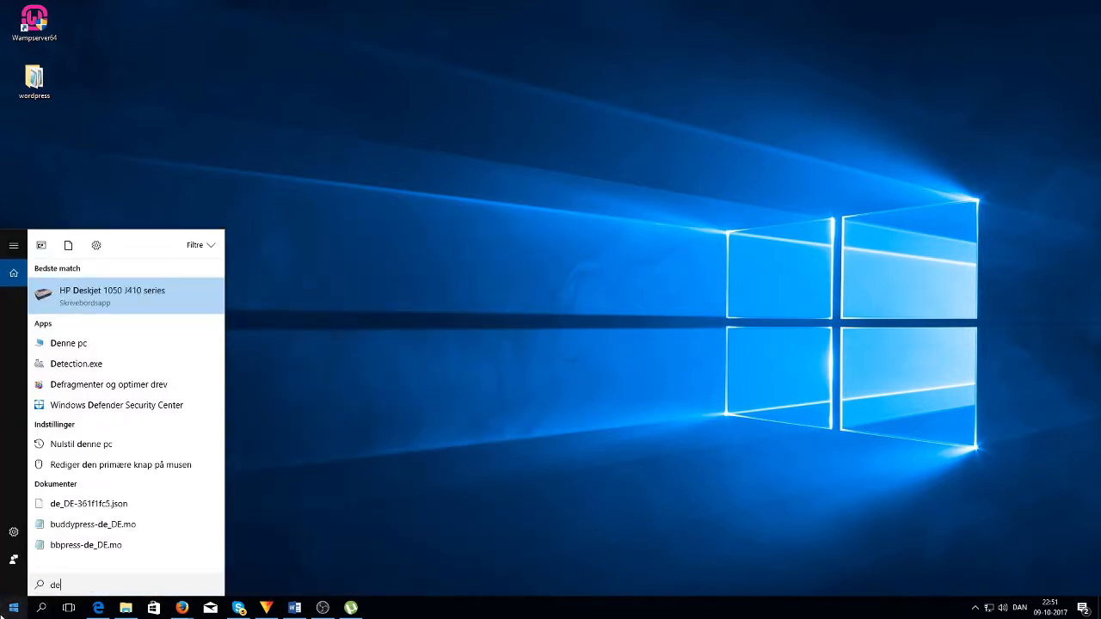
left_click(80, 348)
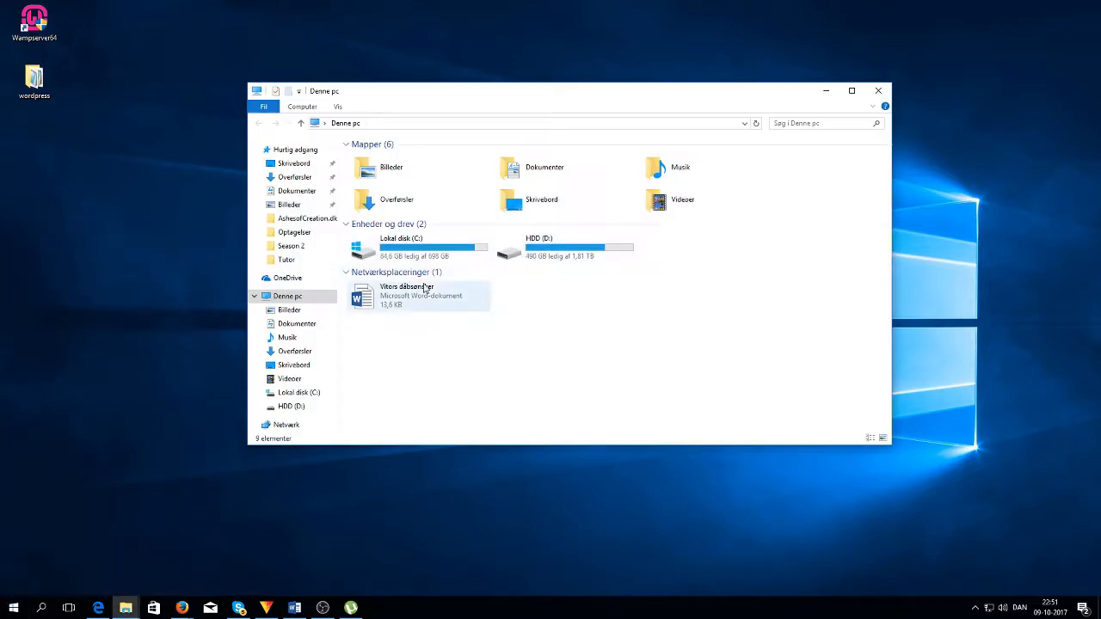
double_click(411, 247)
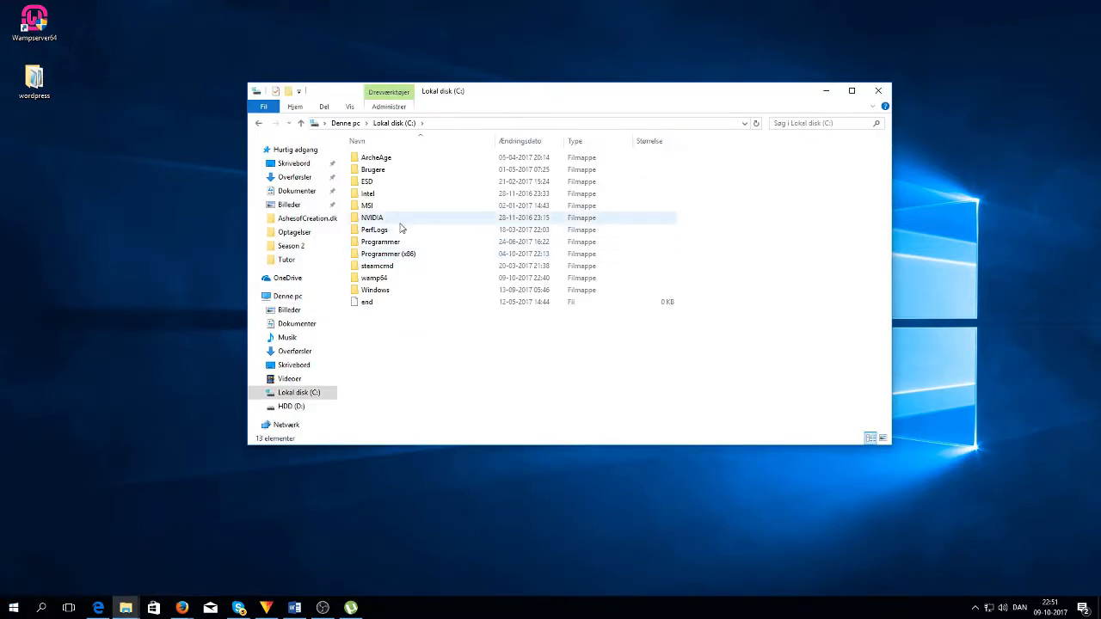
double_click(393, 280)
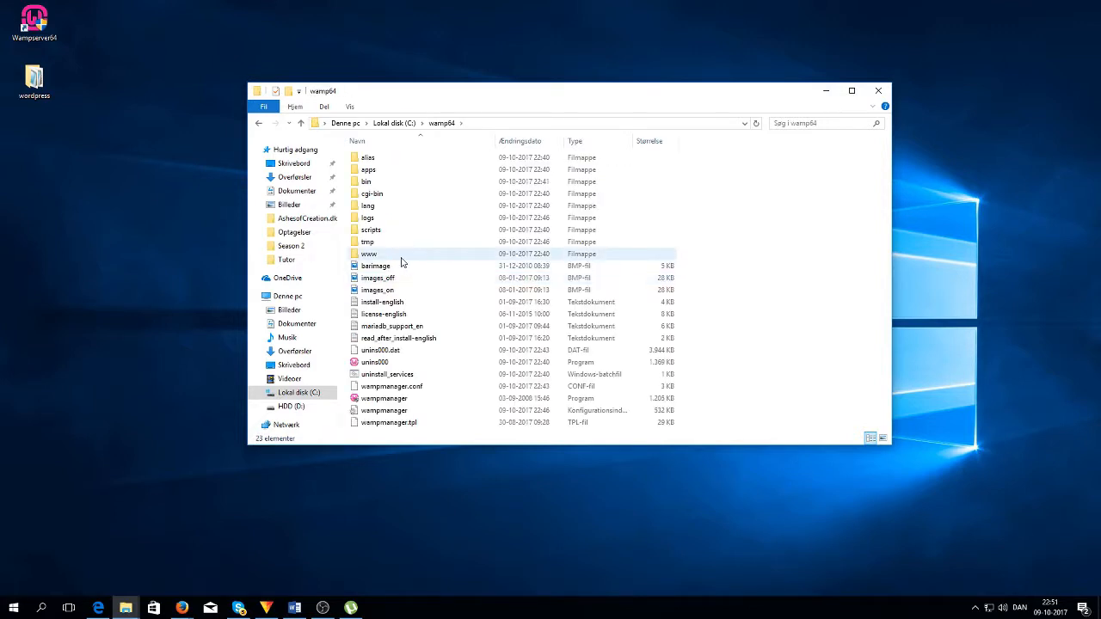
double_click(370, 254)
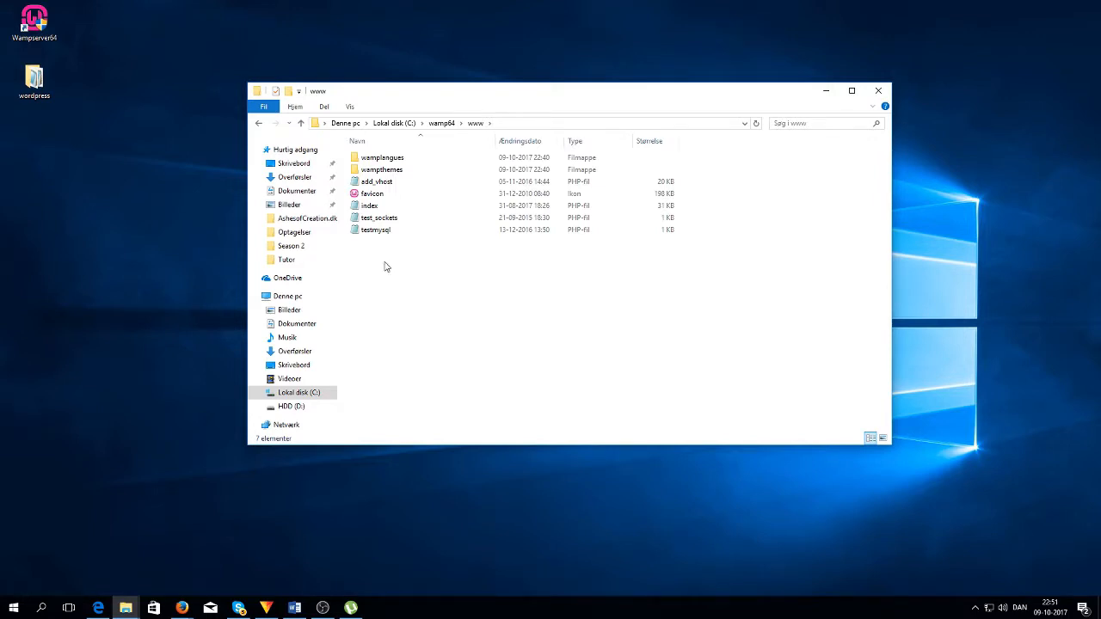
right_click(386, 267)
left_click(437, 342)
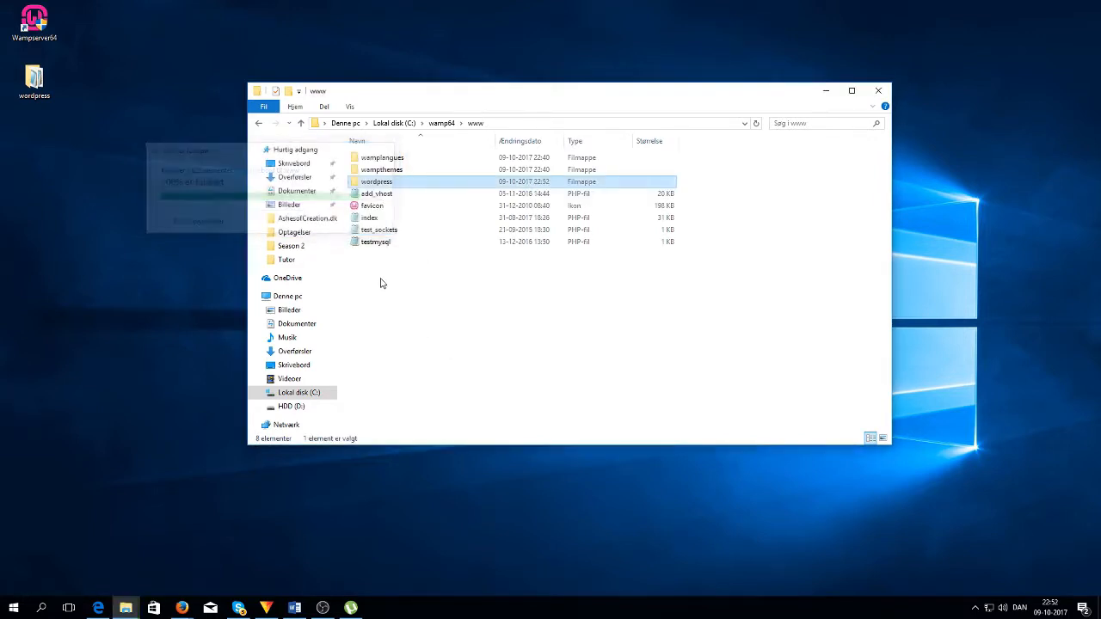
- Rename the pasted wordpress folder in www to Test
right_click(374, 182)
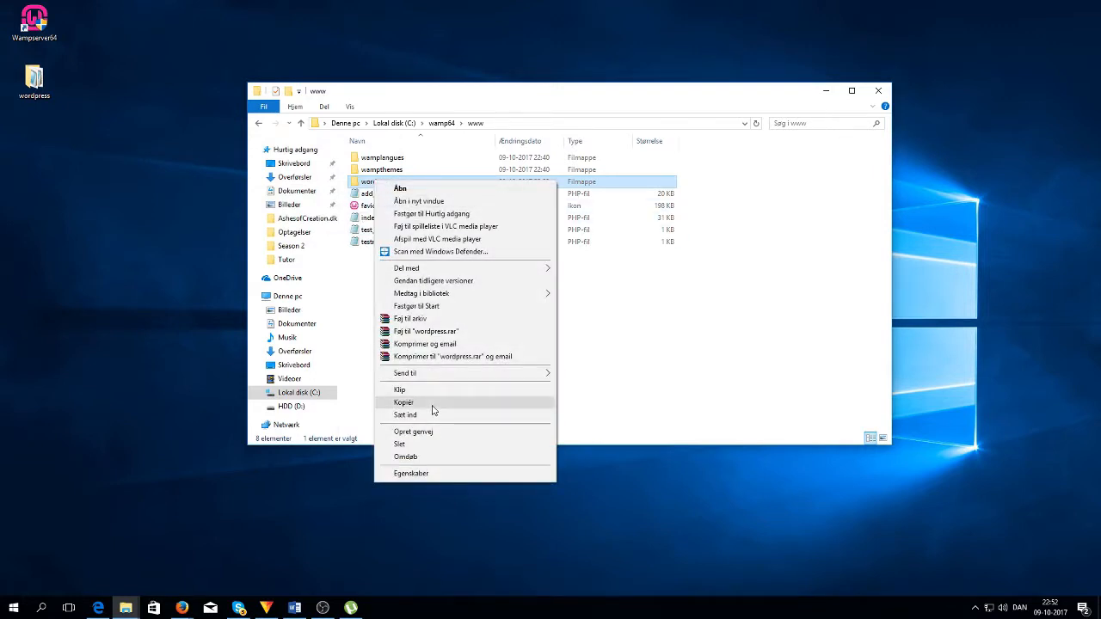
left_click(414, 457)
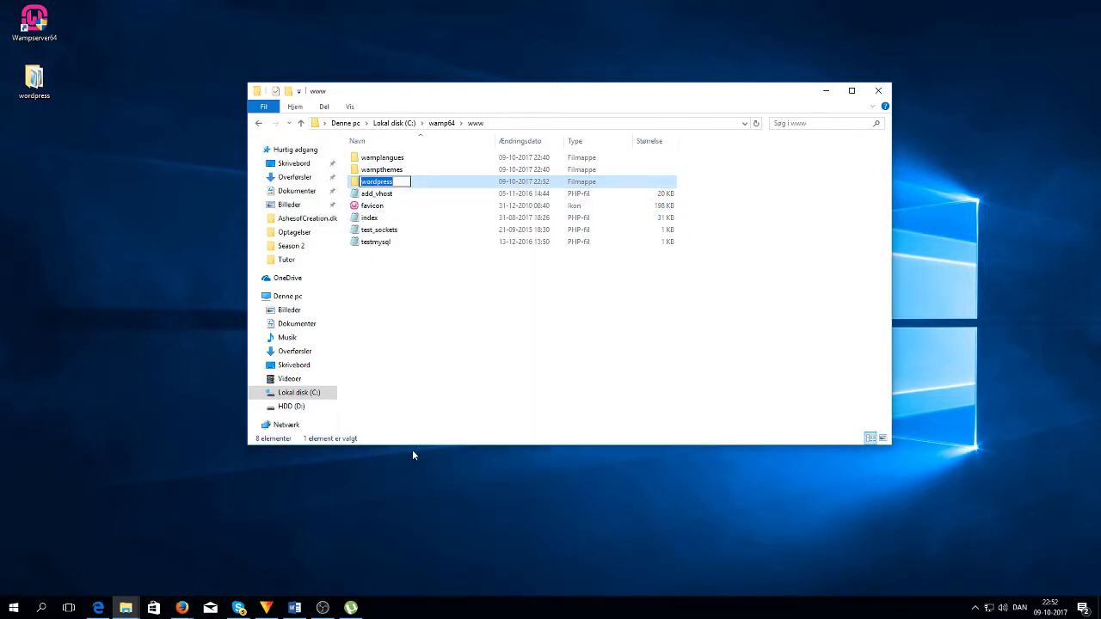
type("Test")
key("Return")
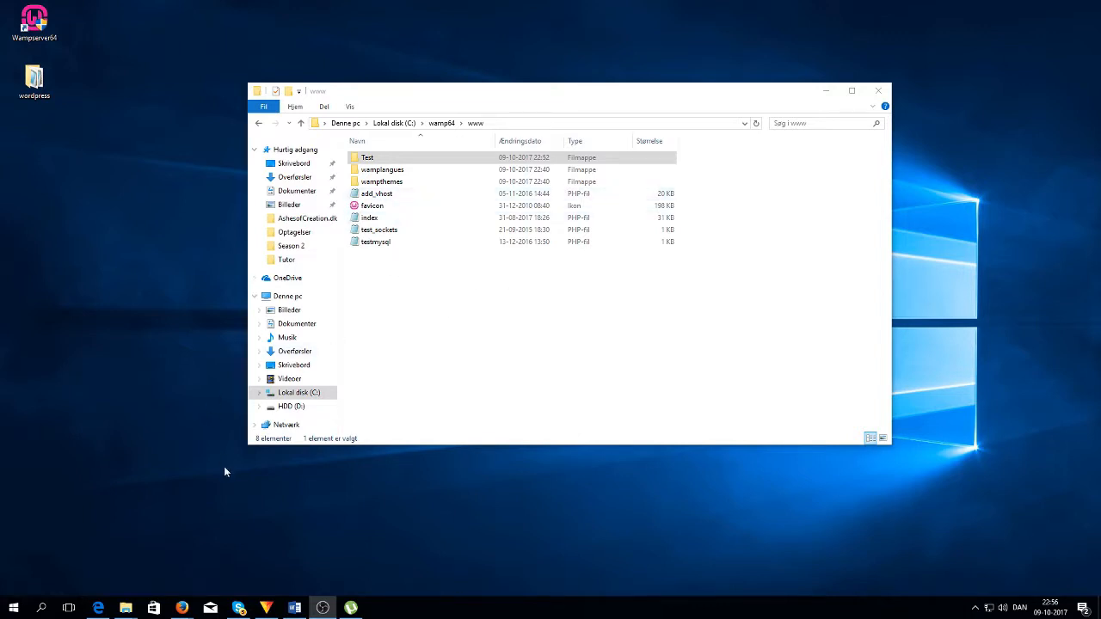
right_click(190, 608)
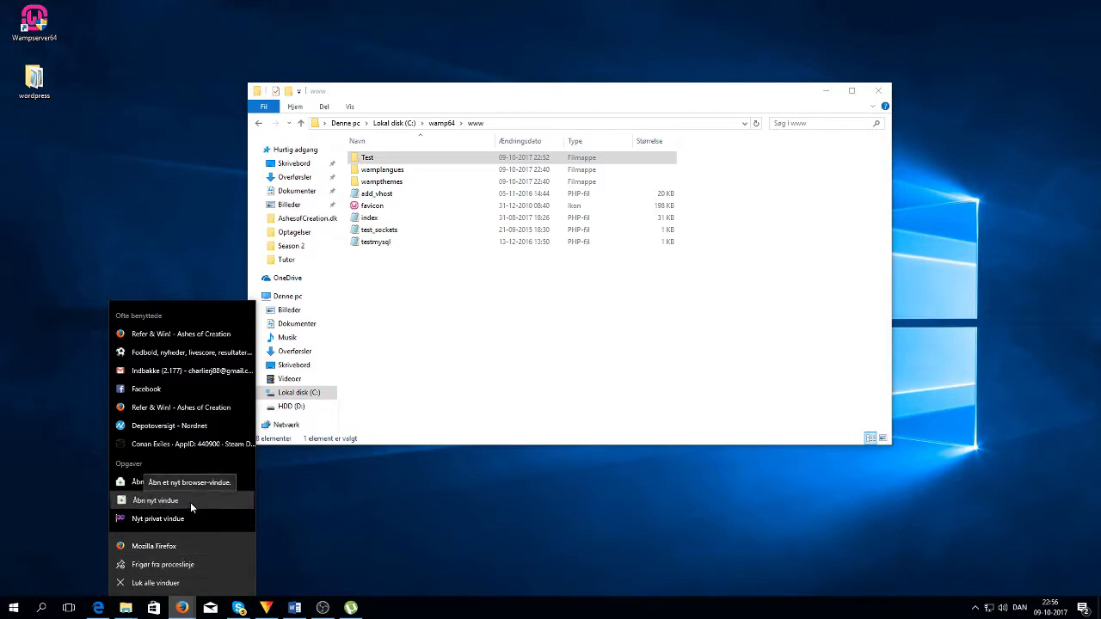
left_click(190, 502)
left_click(103, 28)
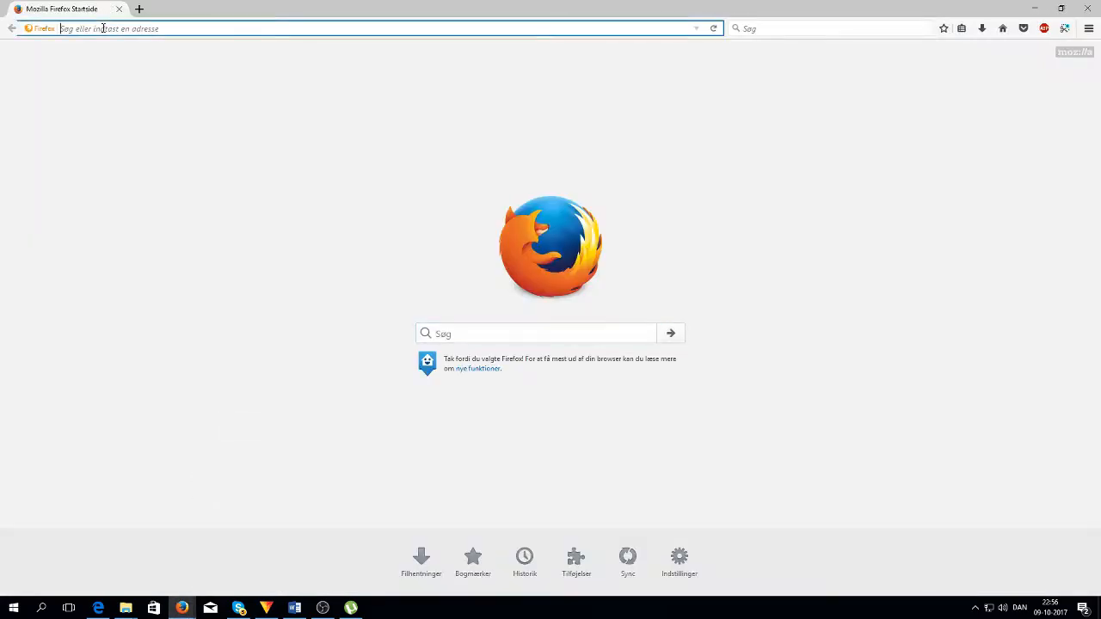
type("ht")
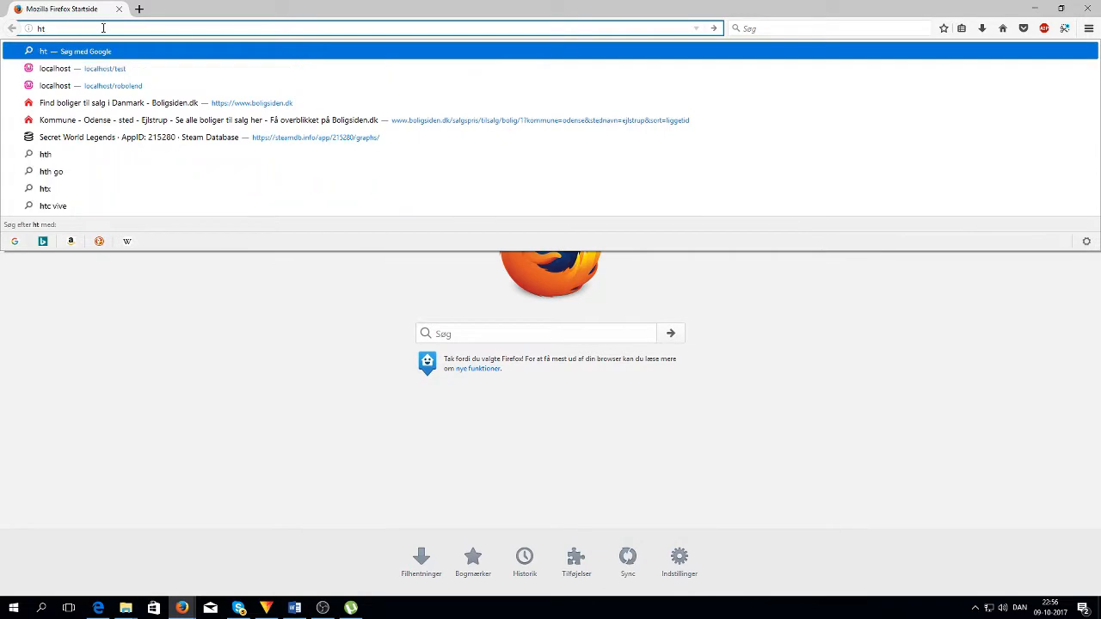
type("tp:")
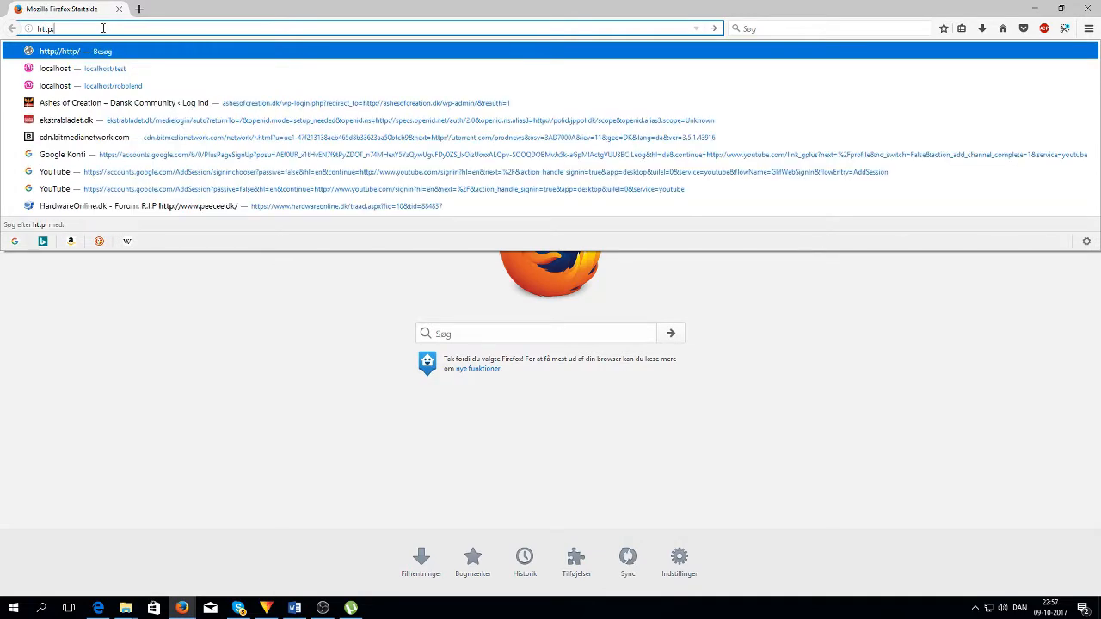
type("//loc")
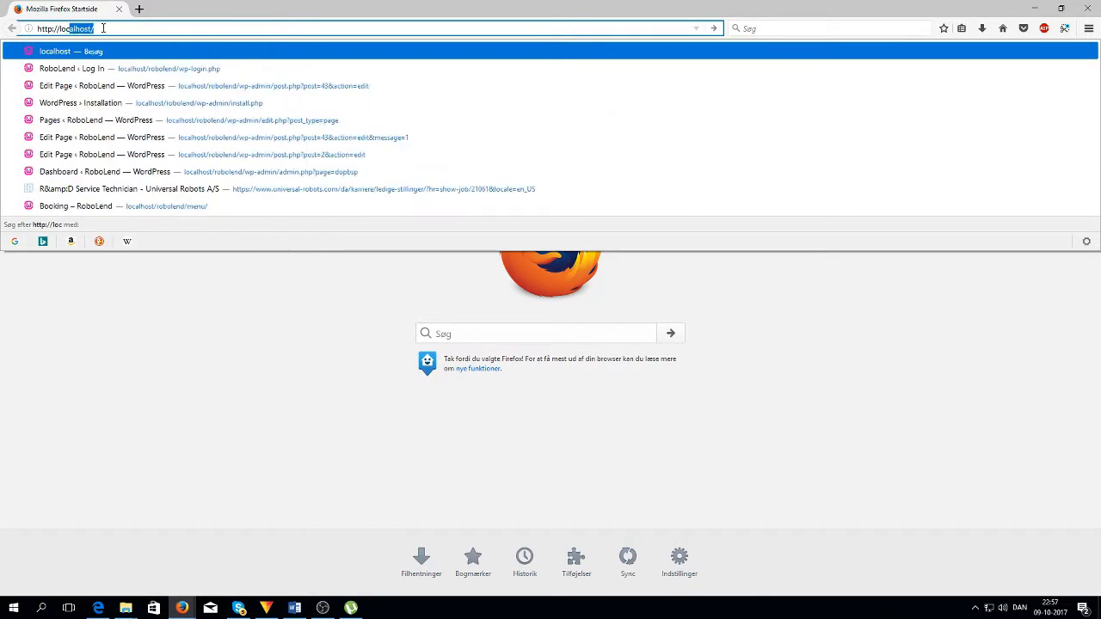
type("alhost")
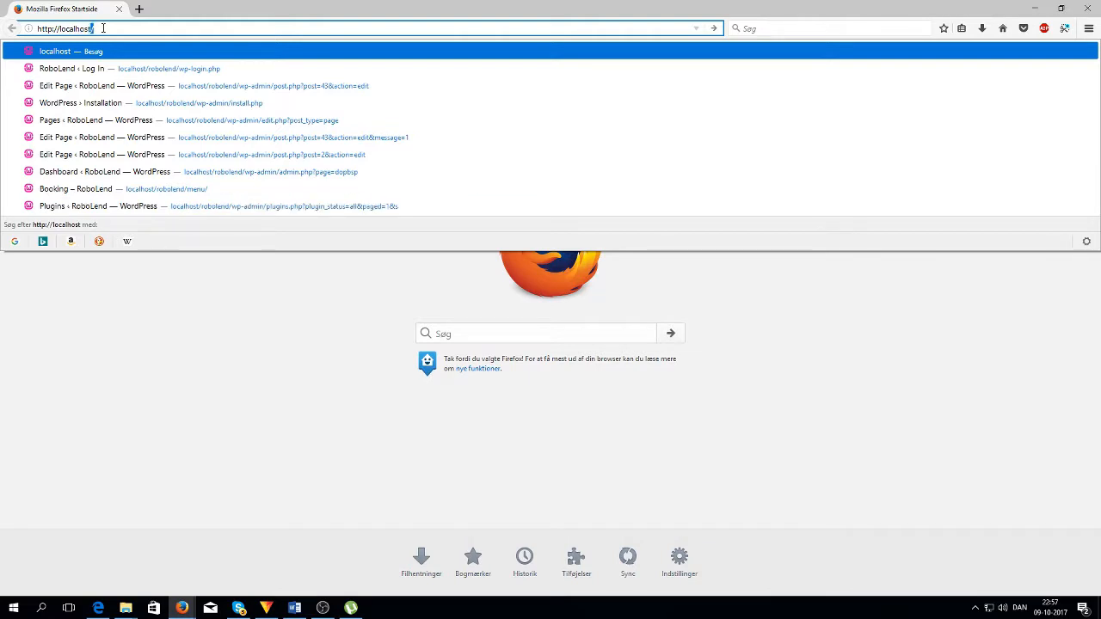
type("/test")
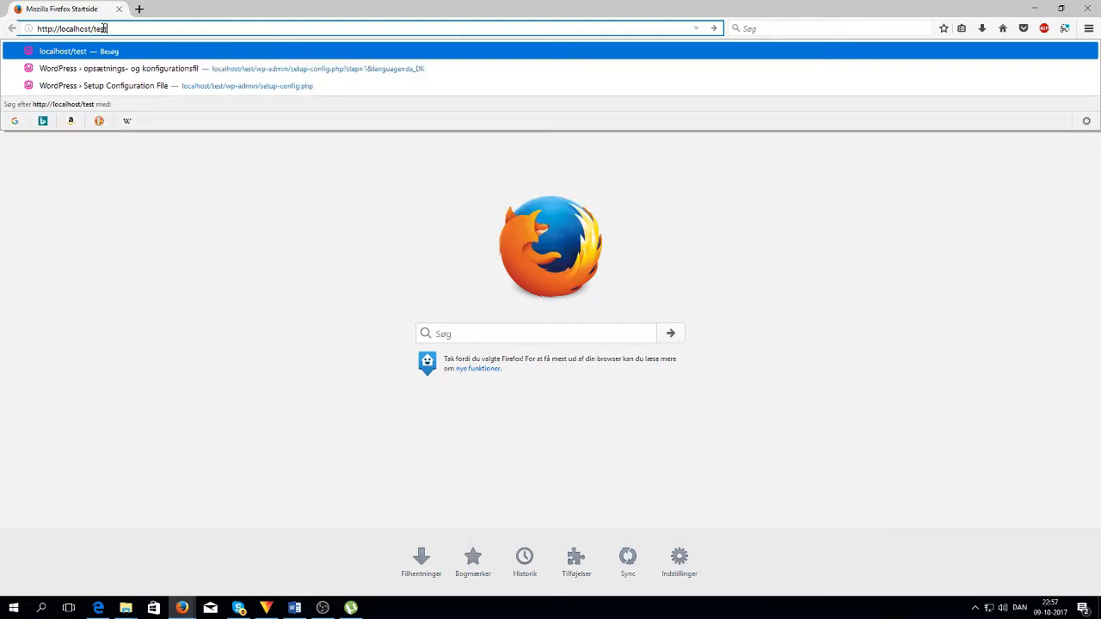
key("Return")
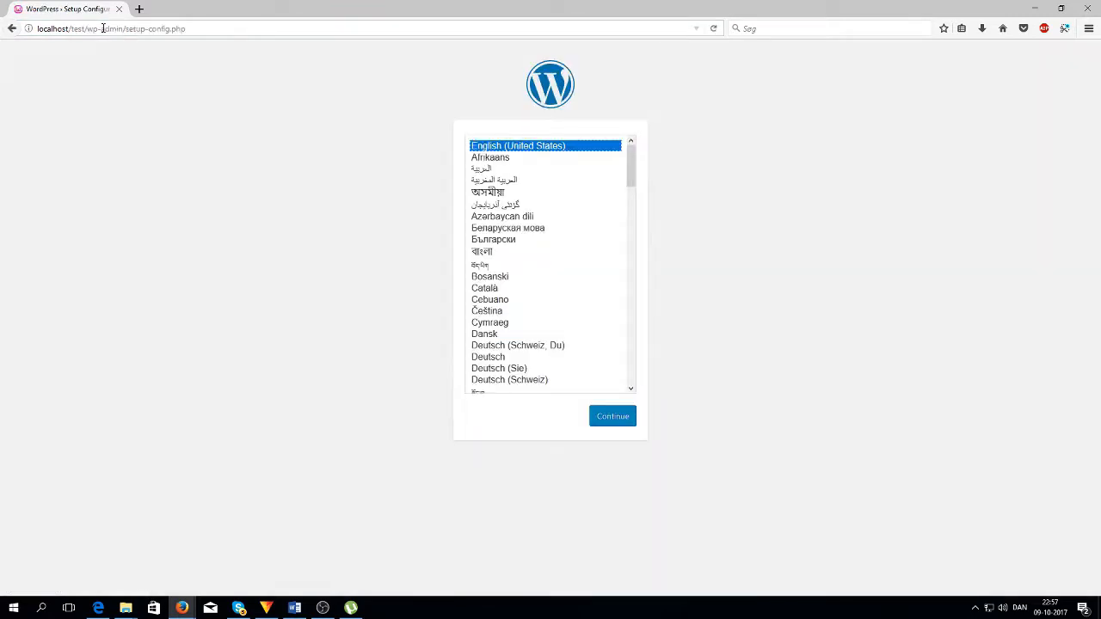
- Choose Dansk as the WordPress setup language and continue to the database connection form
left_click(496, 335)
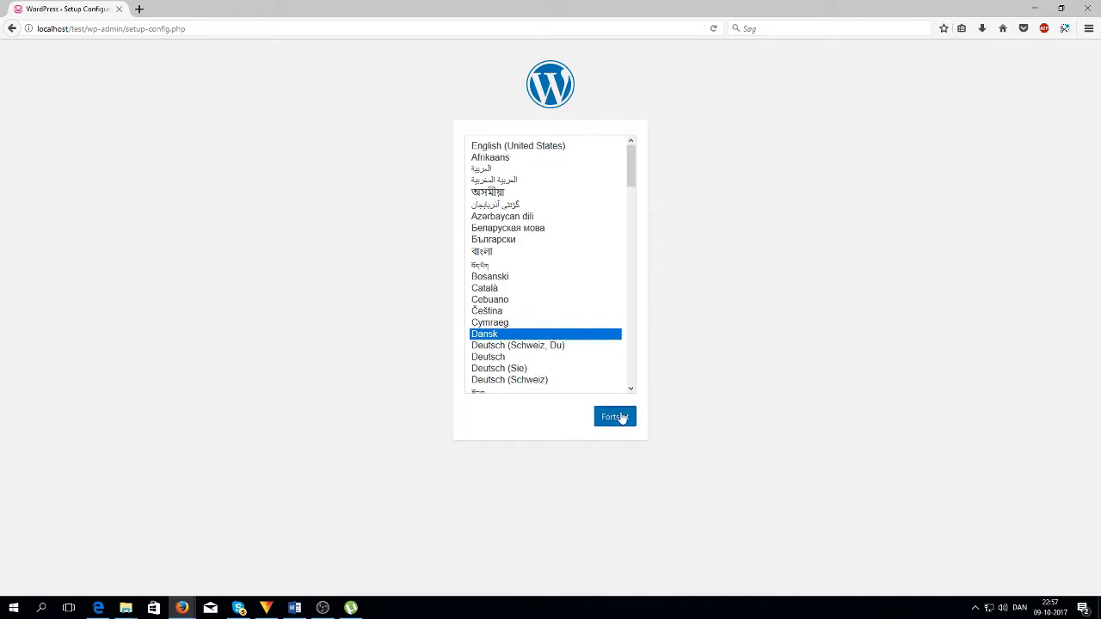
left_click(621, 416)
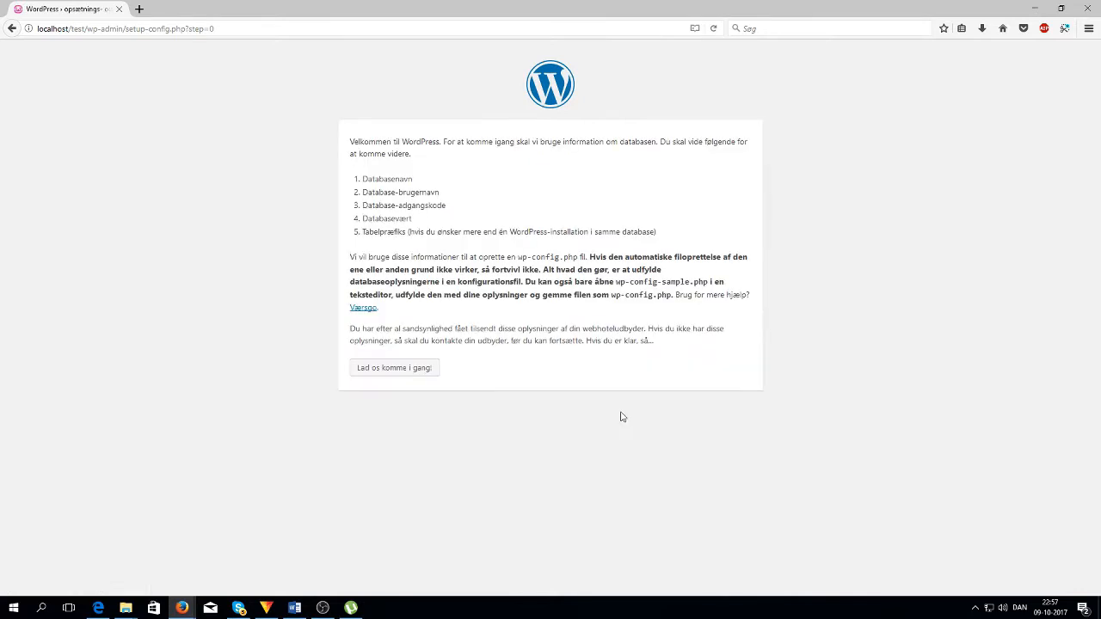
left_click(403, 367)
left_click(403, 367)
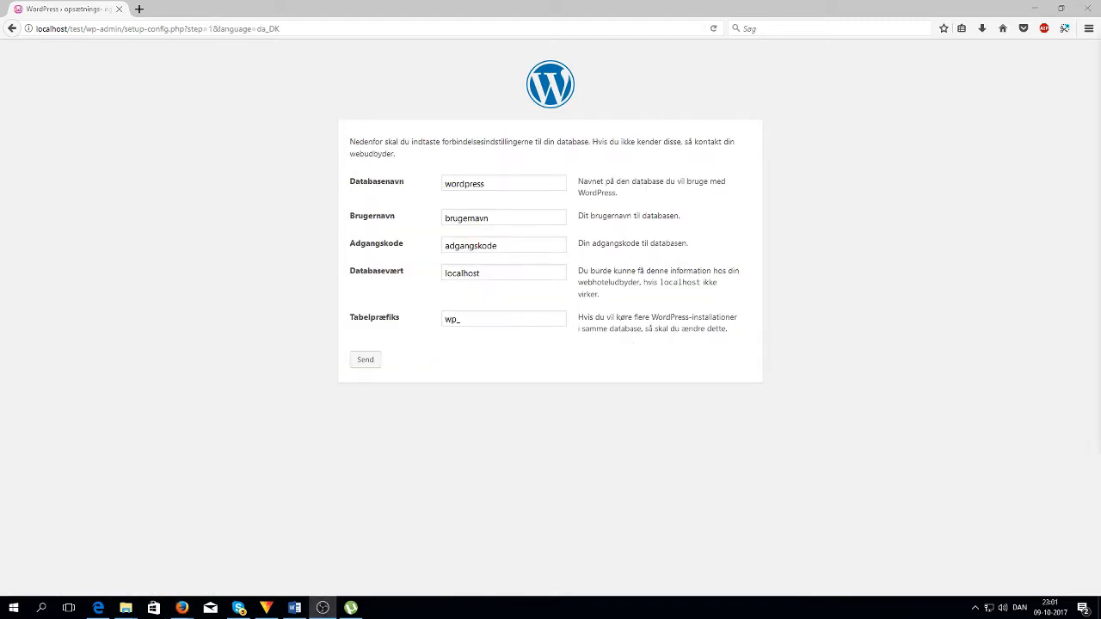
- Submit the connection details with database name db_test, username root and an empty password, and start the WordPress installation
left_click(377, 178)
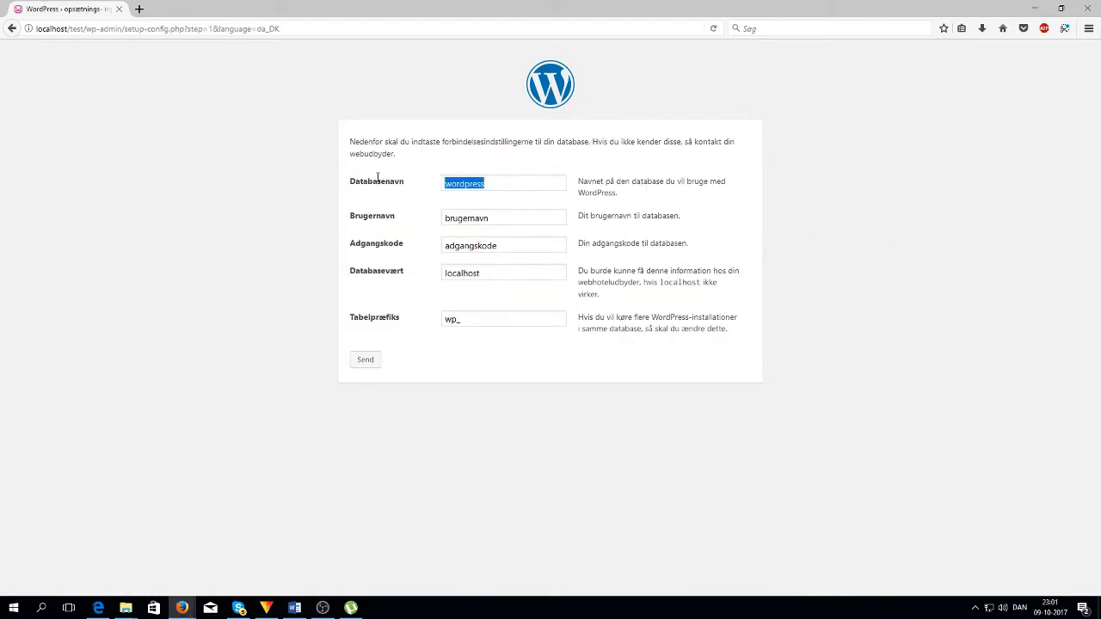
type("db_test")
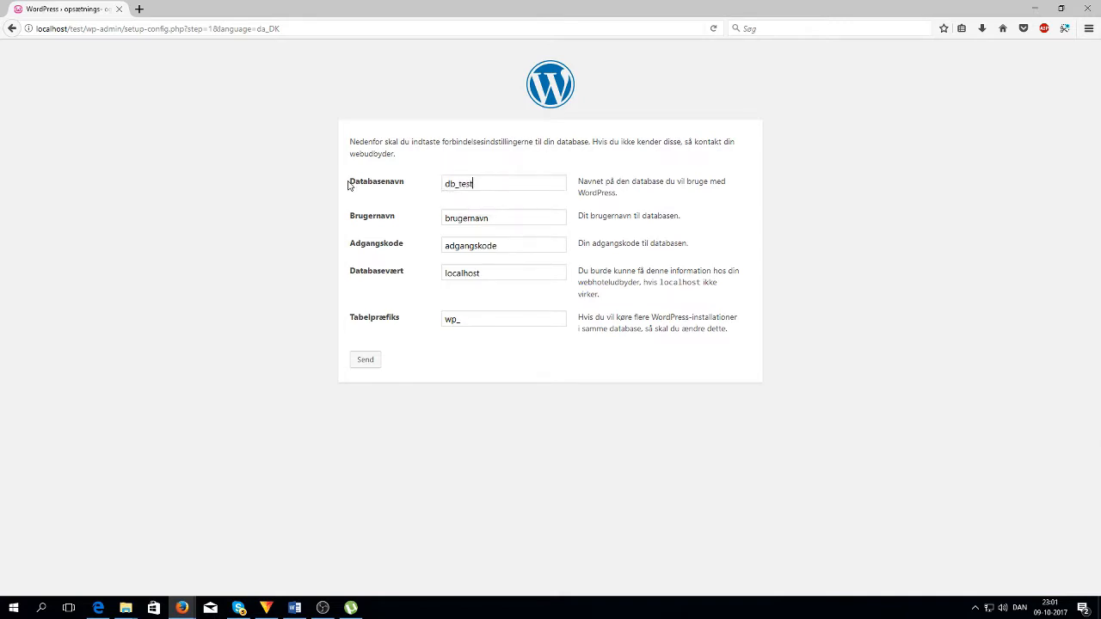
key("Tab")
type("root")
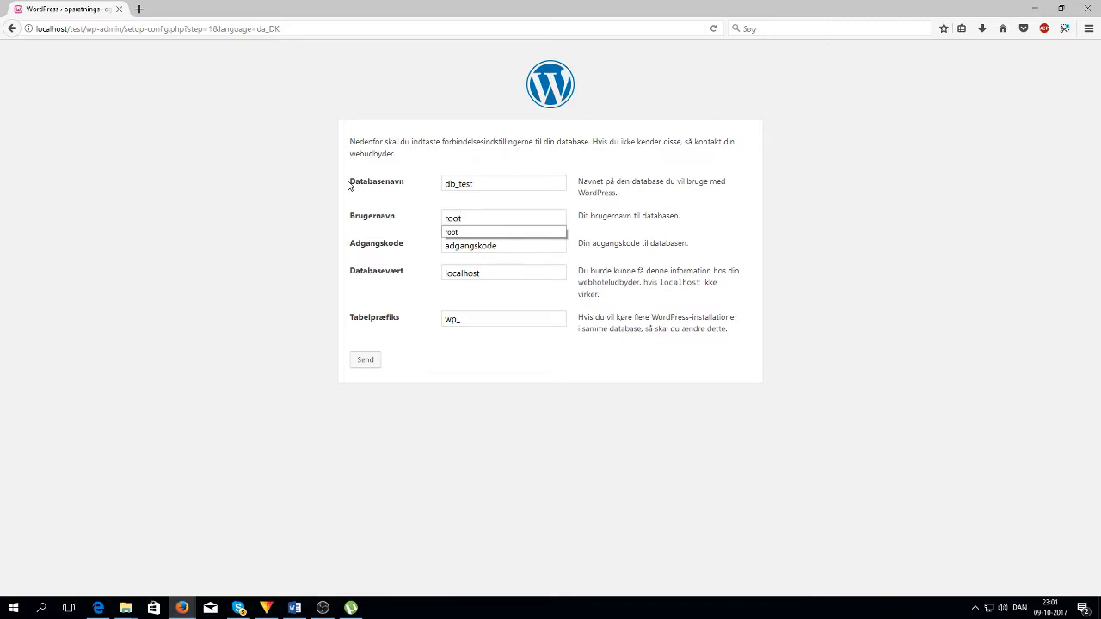
key("Tab")
key("BackSpace")
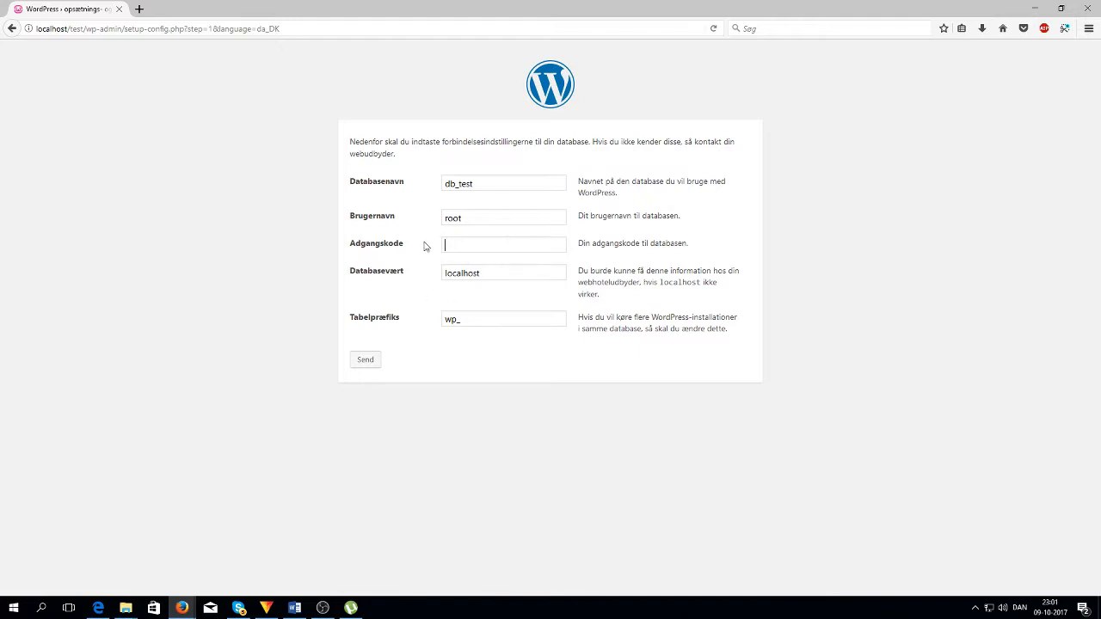
left_click(378, 362)
left_click(393, 179)
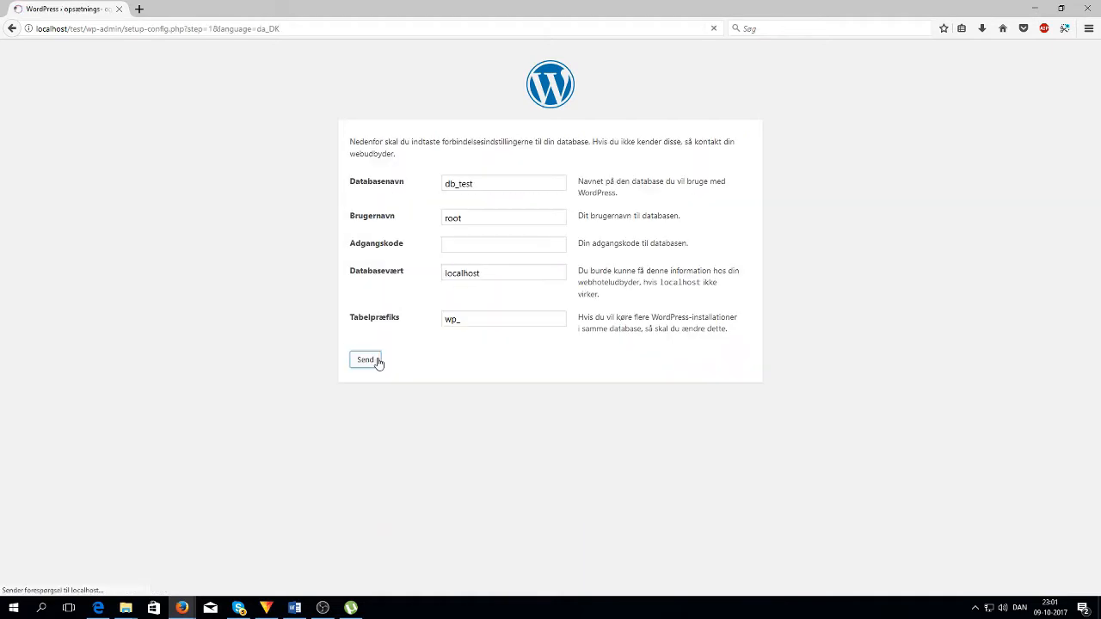
left_click(377, 361)
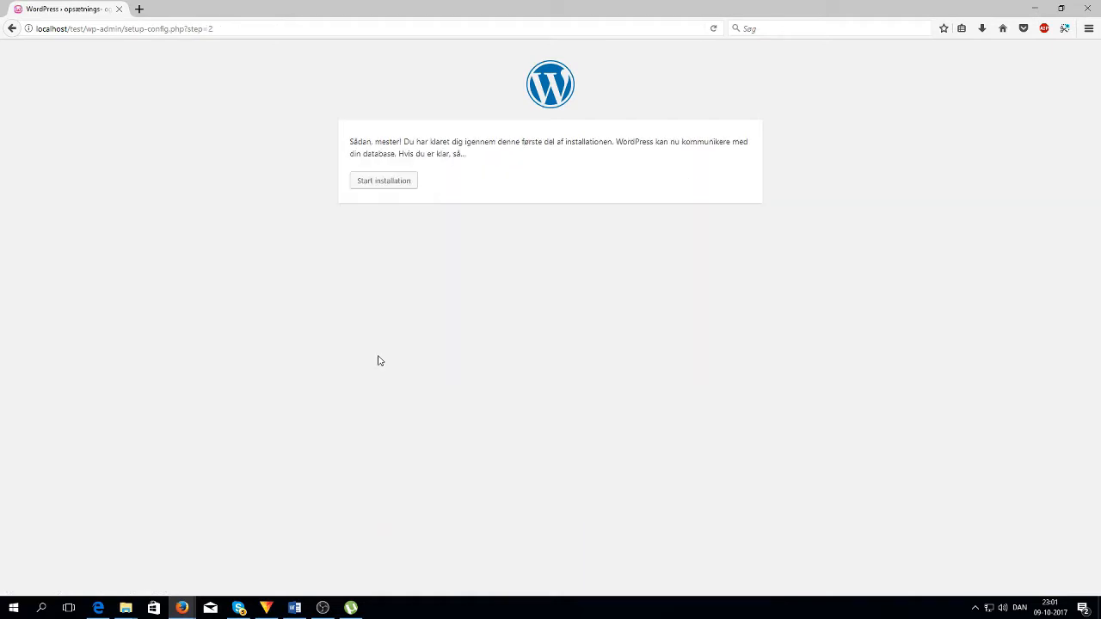
left_click(393, 179)
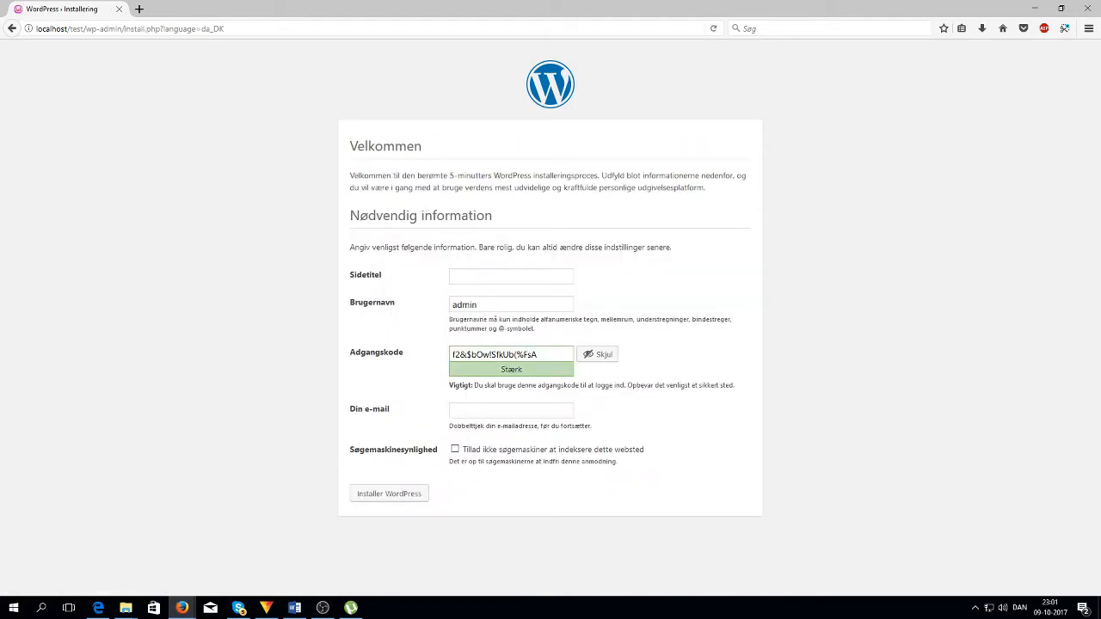
- Install WordPress with site title Test siden, the admin username, the generated password and a contact e-mail, updating the browser's saved login
left_click(485, 274)
type("Test siden")
left_click_drag(567, 353, 392, 348)
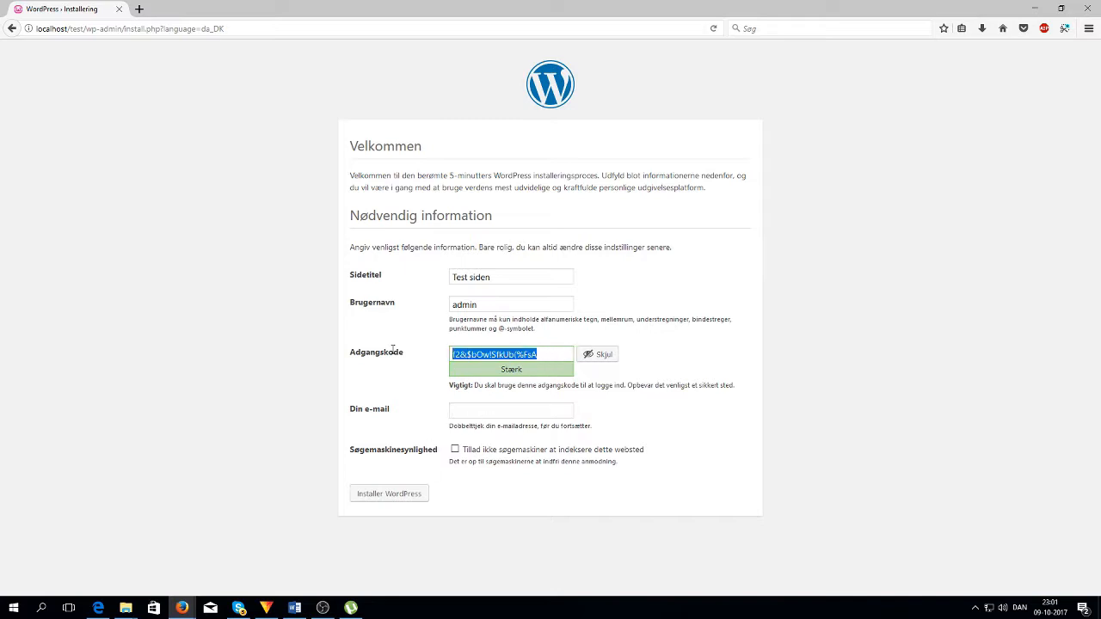
left_click(483, 408)
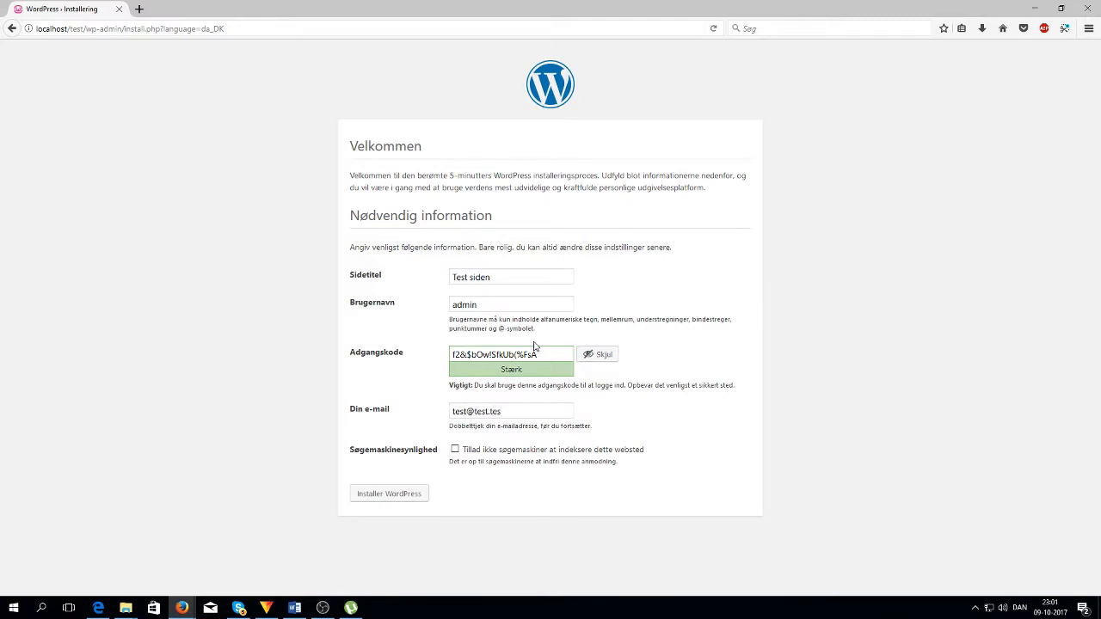
left_click(419, 494)
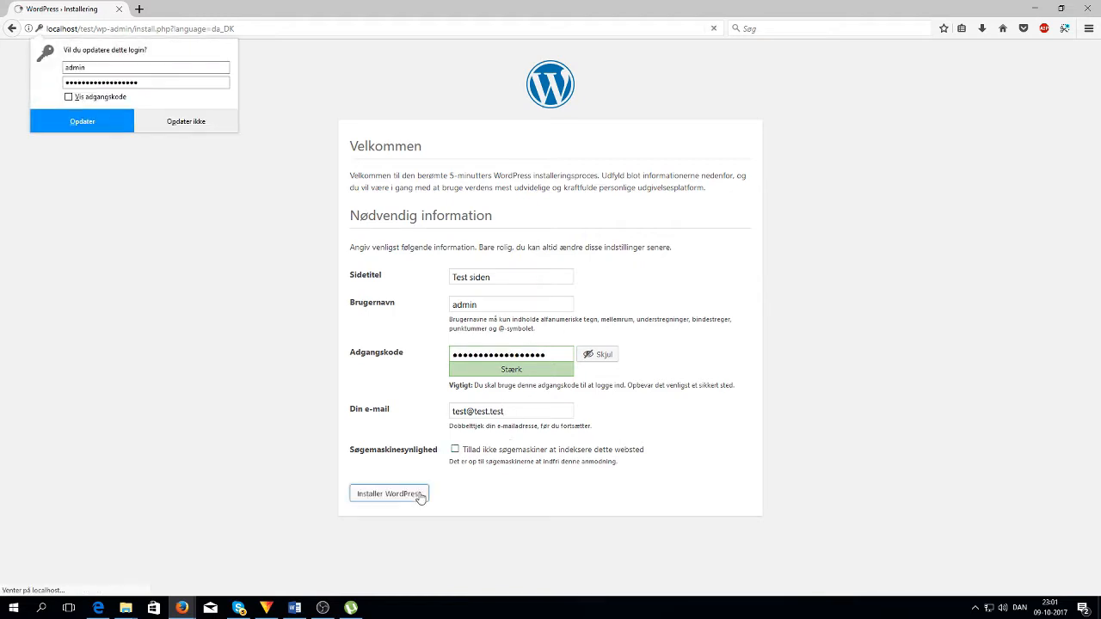
left_click(86, 120)
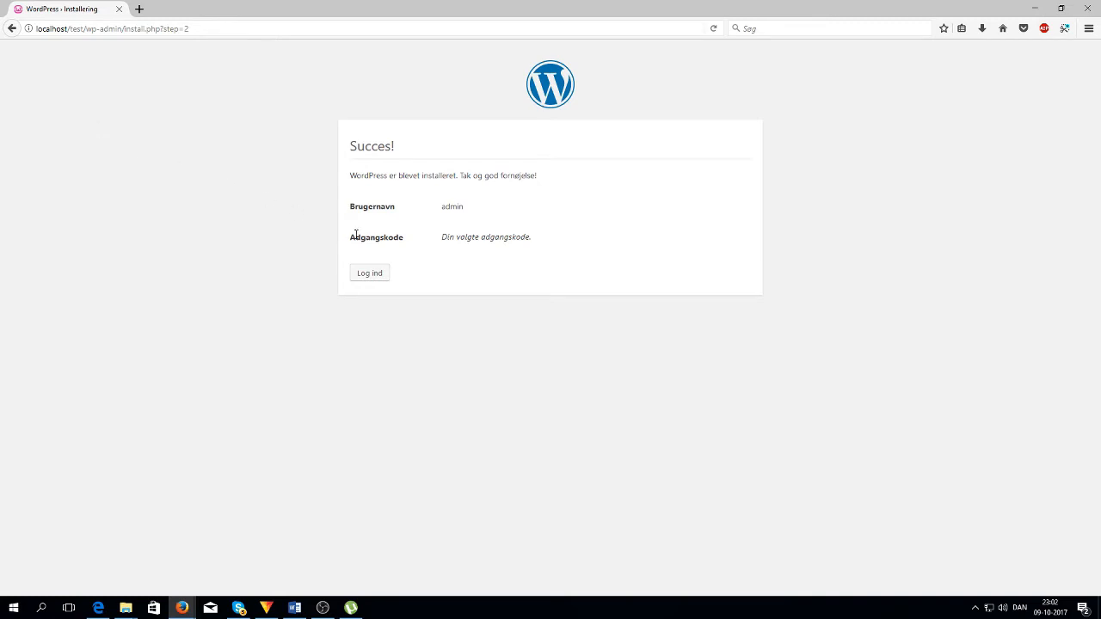
- Log in to the new WordPress site as admin with the saved credentials
left_click(372, 273)
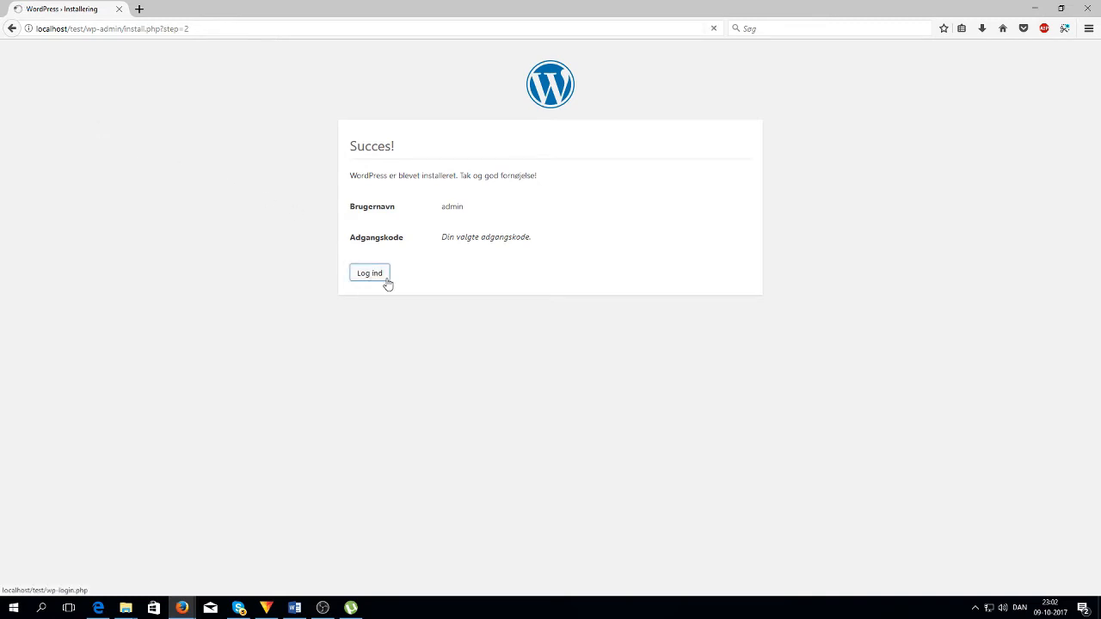
left_click(609, 307)
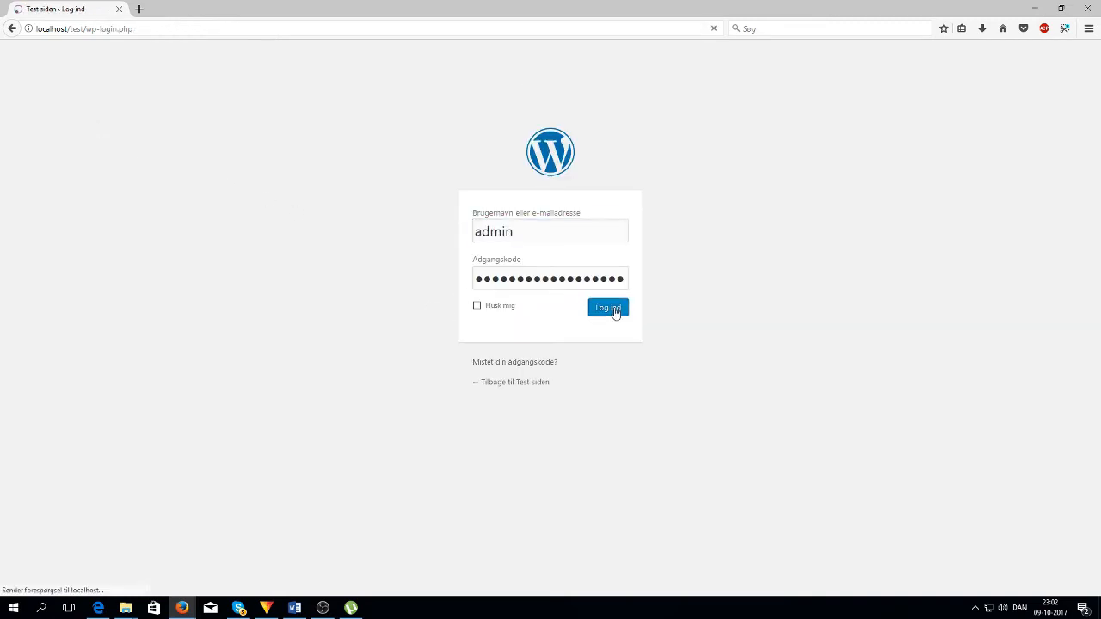